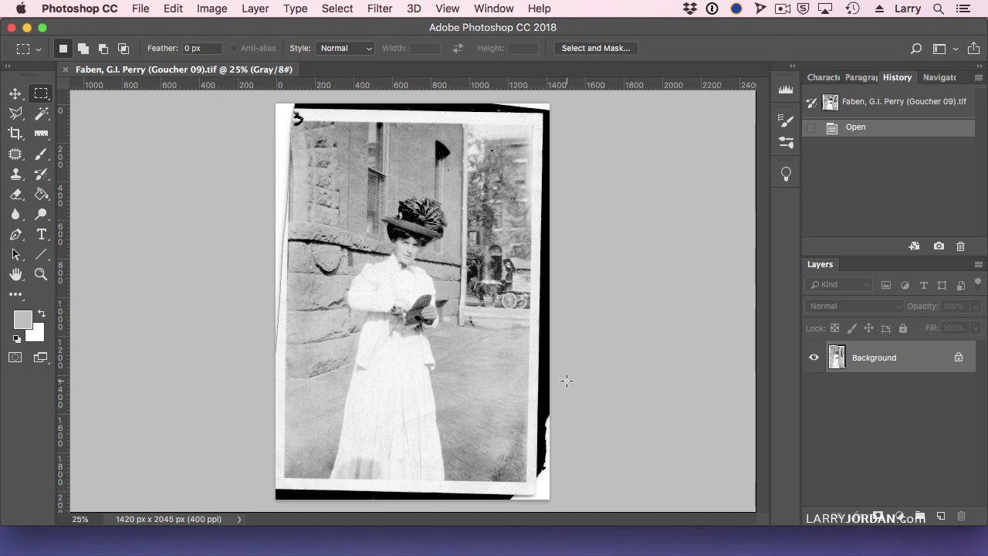
Try a crop rotated about -1.3° to level the photo, then undo it.
{"action": "left_click", "coordinate": [15, 133]}
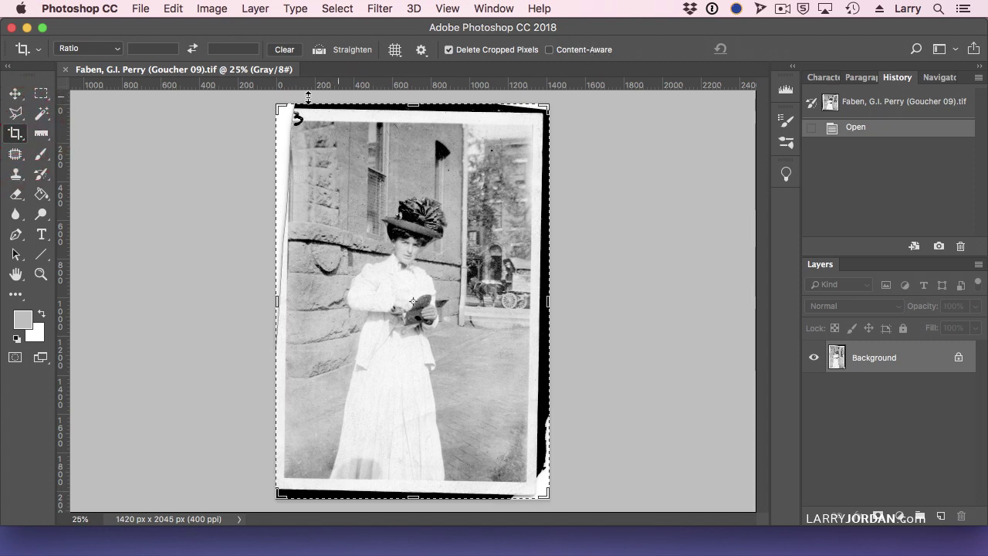
{"action": "mouse_move", "coordinate": [279, 109]}
{"action": "left_mouse_down"}
{"action": "mouse_move", "coordinate": [285, 83]}
{"action": "mouse_move", "coordinate": [286, 119]}
{"action": "left_mouse_up"}
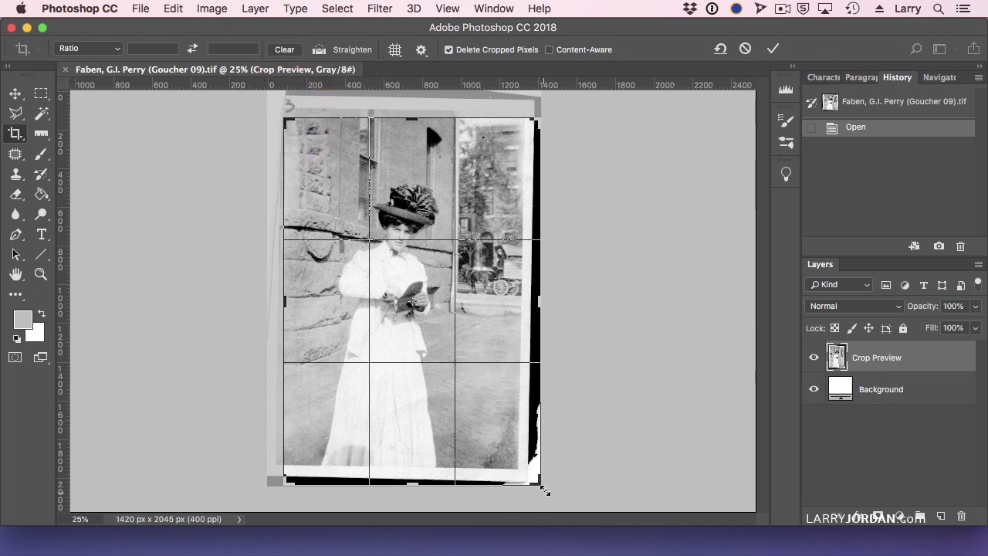
{"action": "left_click_drag", "start_coordinate": [543, 482], "coordinate": [529, 477]}
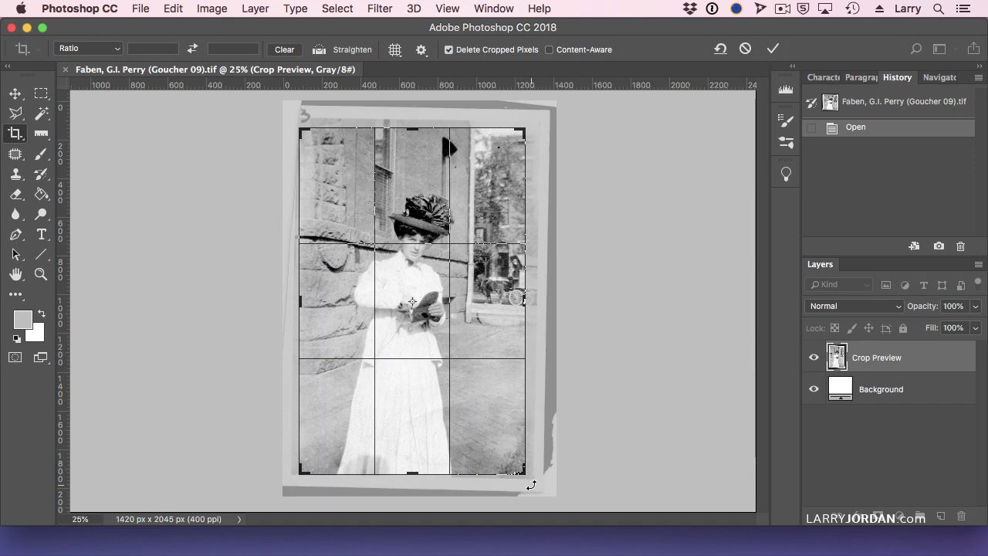
{"action": "left_click_drag", "start_coordinate": [529, 484], "coordinate": [537, 484]}
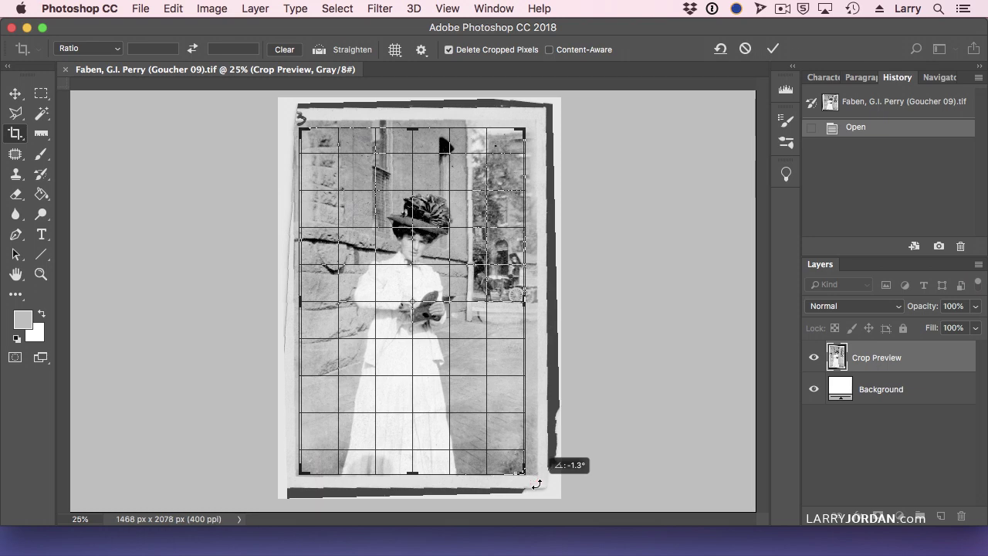
{"action": "left_click", "coordinate": [536, 484]}
{"action": "key", "text": "Return"}
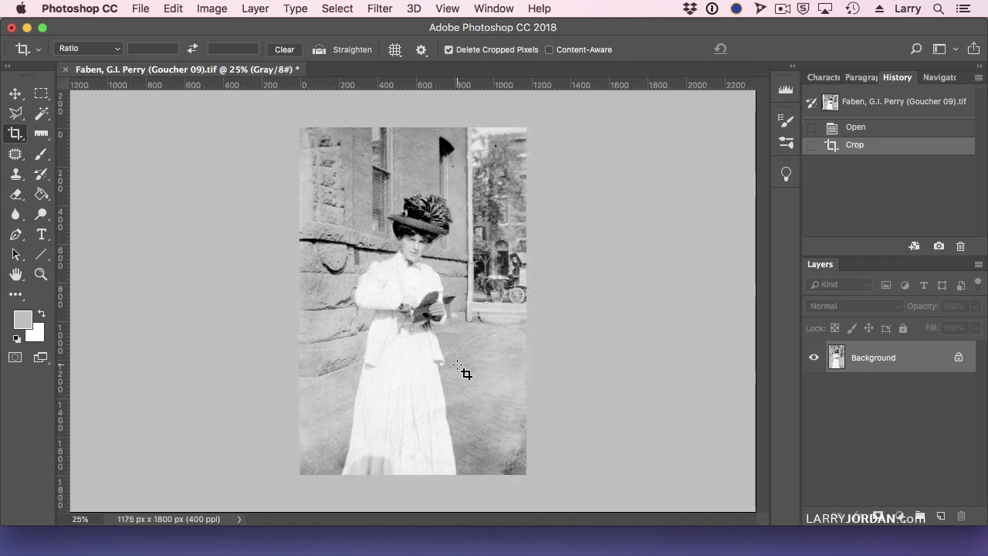
{"action": "key", "text": "super+z"}
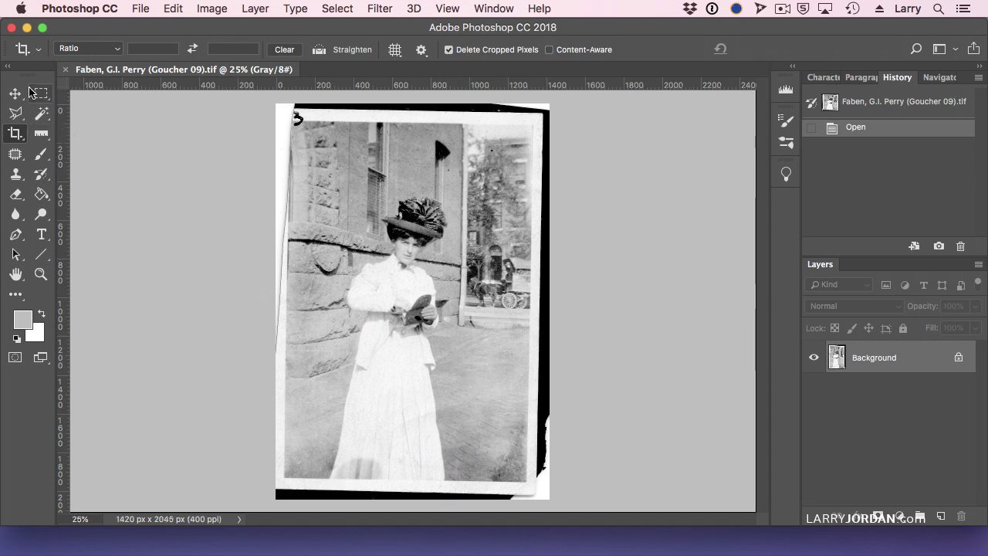
Measure the building's vertical edge with the Ruler tool and straighten the layer to it.
{"action": "left_click", "coordinate": [40, 136]}
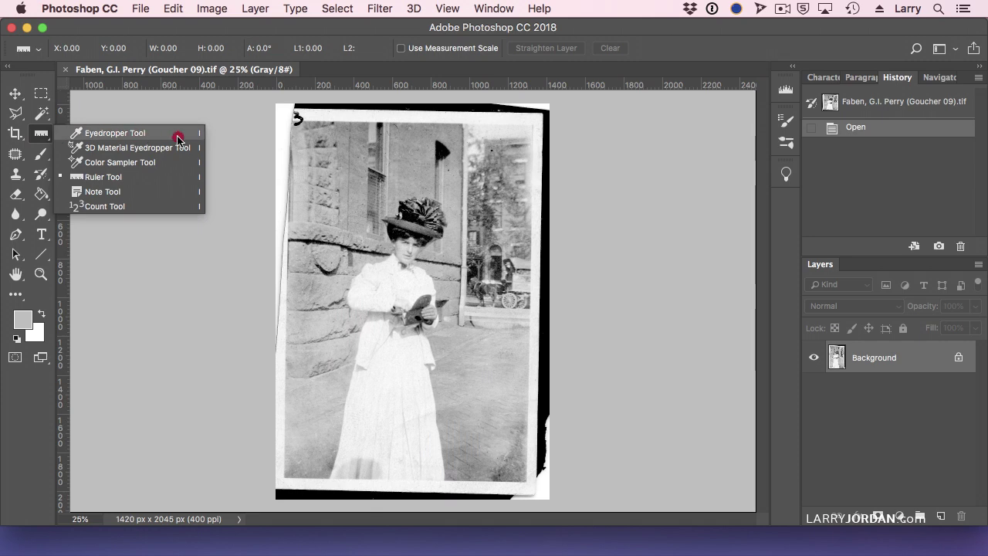
{"action": "left_click", "coordinate": [172, 183]}
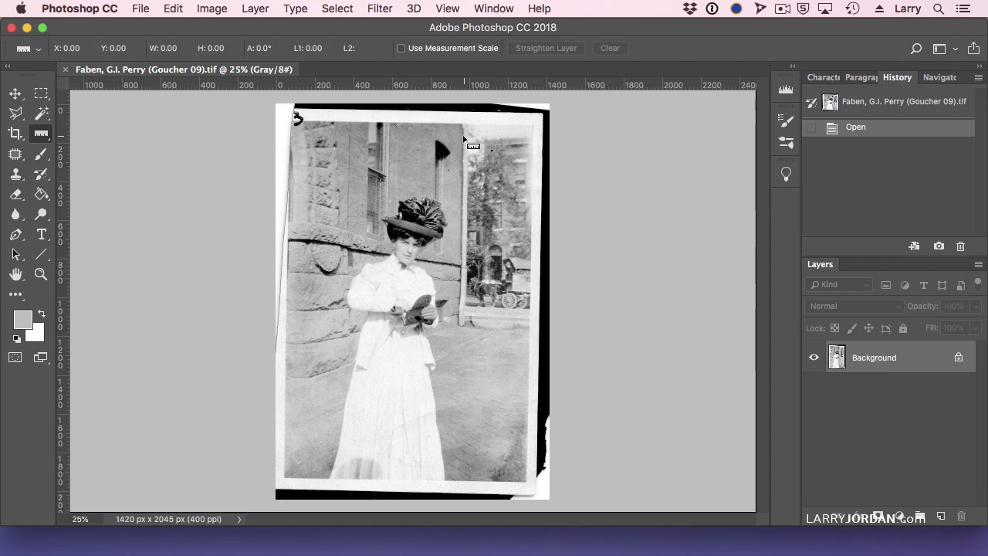
{"action": "left_click_drag", "start_coordinate": [462, 137], "coordinate": [463, 256]}
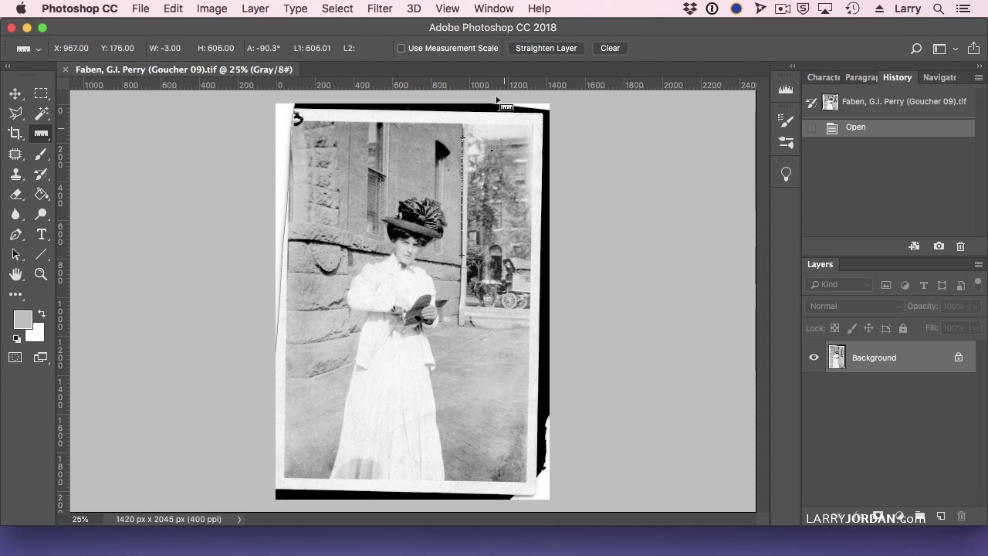
{"action": "left_click", "coordinate": [546, 48]}
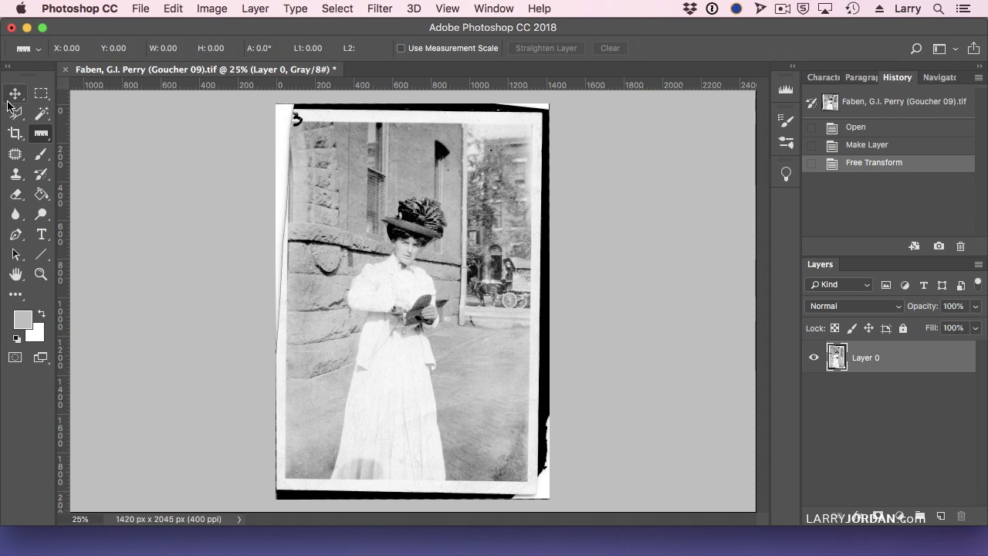
Crop the straightened photo inward to 1199 x 1807 px, trimming the white and black borders.
{"action": "left_click", "coordinate": [17, 134]}
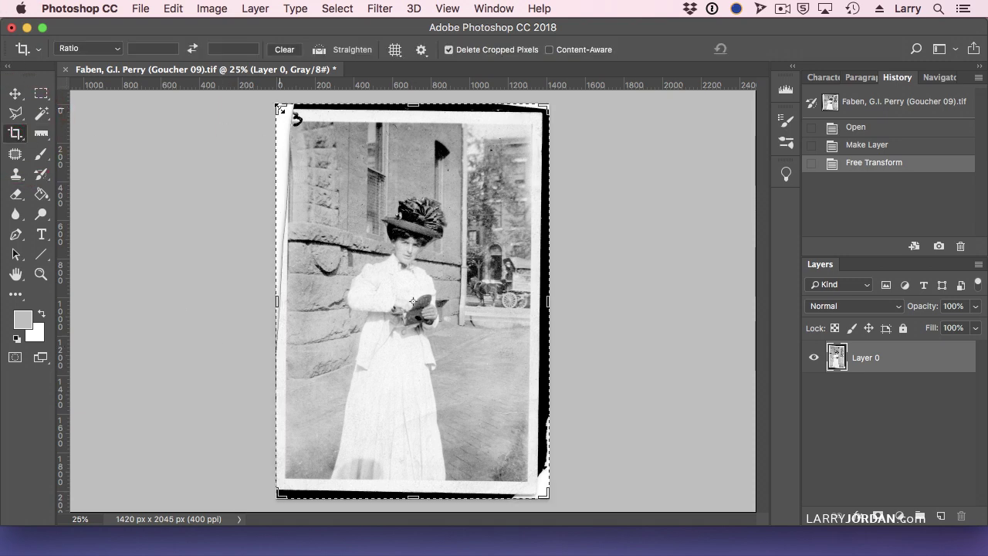
{"action": "left_click_drag", "start_coordinate": [277, 107], "coordinate": [286, 119]}
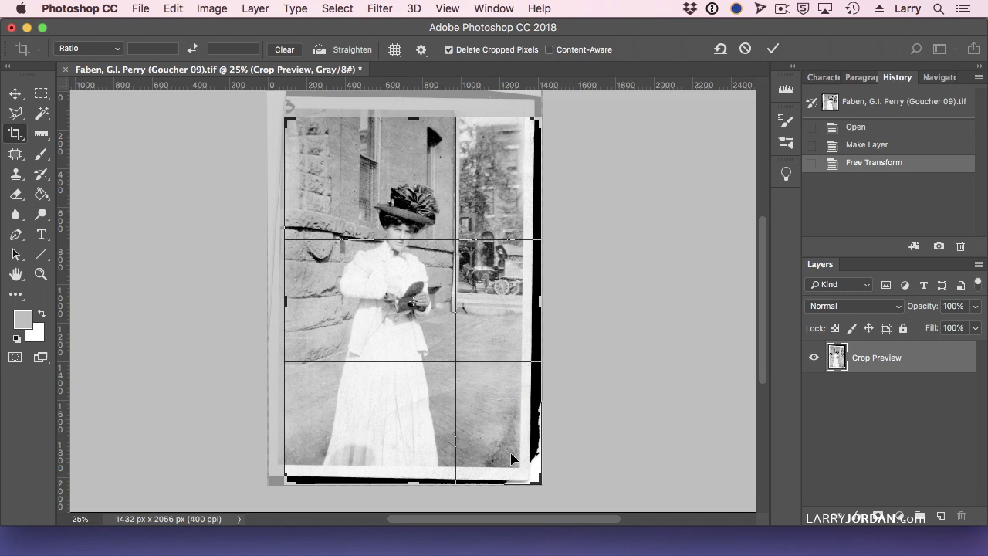
{"action": "left_click_drag", "start_coordinate": [534, 483], "coordinate": [531, 471]}
{"action": "key", "text": "Return"}
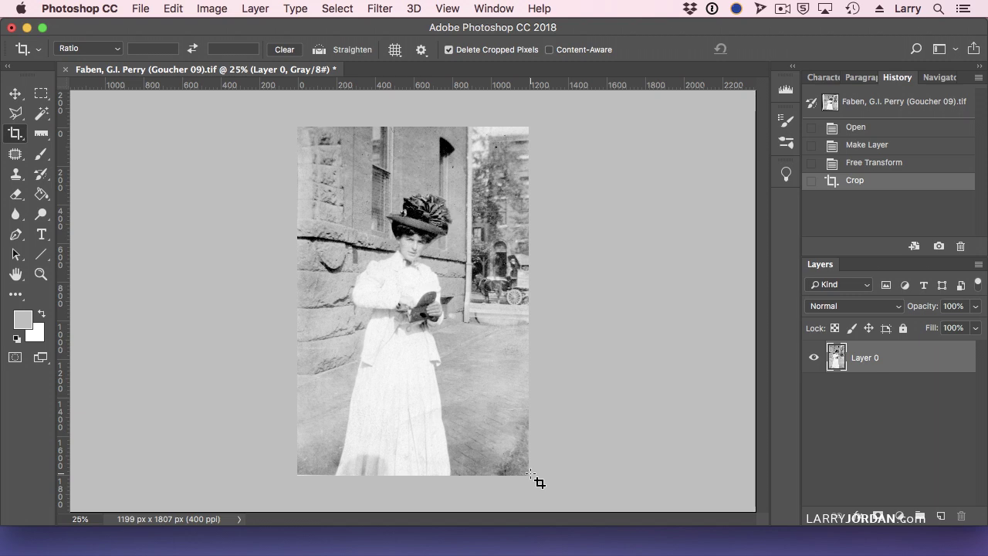
{"action": "left_click", "coordinate": [216, 8]}
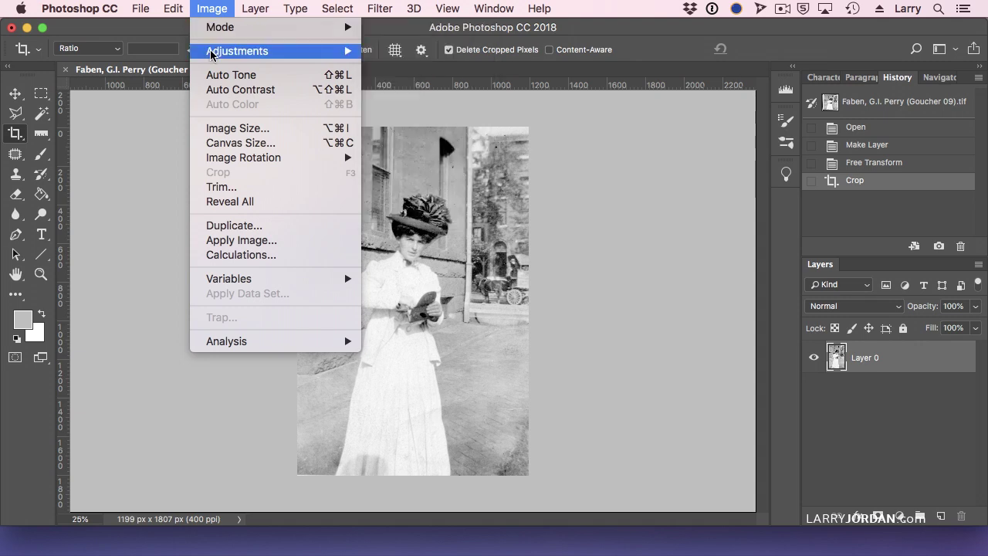
{"action": "mouse_move", "coordinate": [215, 53]}
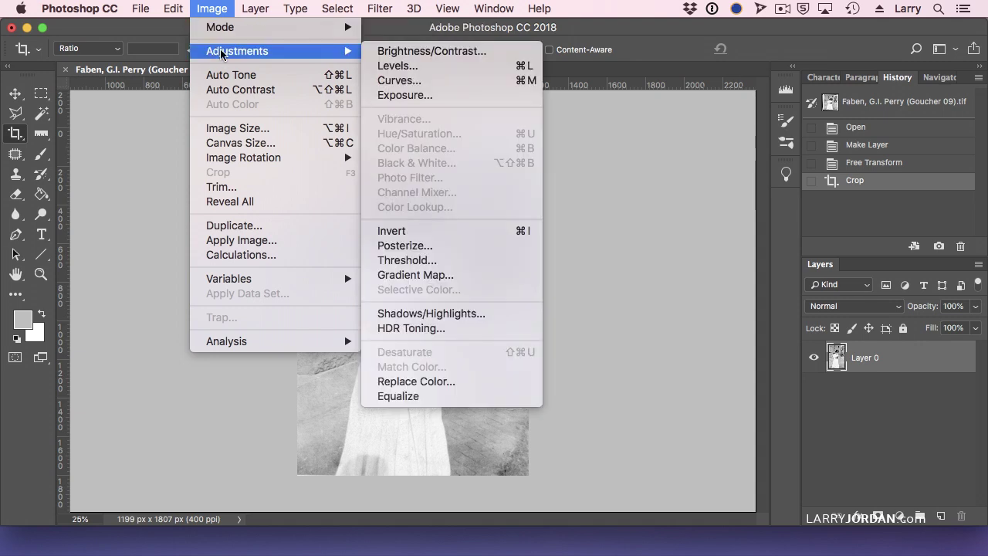
{"action": "left_click", "coordinate": [390, 70]}
{"action": "left_click_drag", "start_coordinate": [571, 112], "coordinate": [785, 130]}
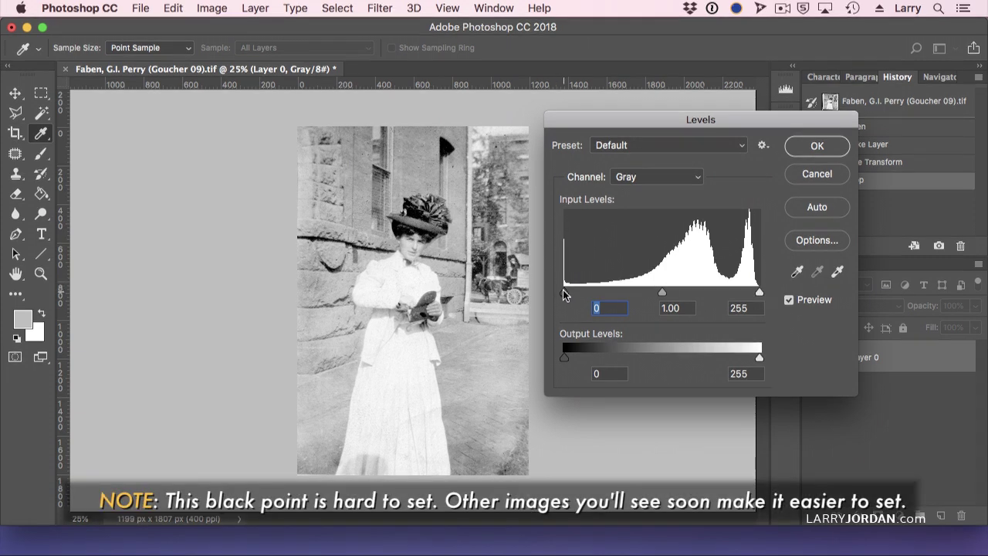
{"action": "left_click_drag", "start_coordinate": [563, 290], "coordinate": [602, 297]}
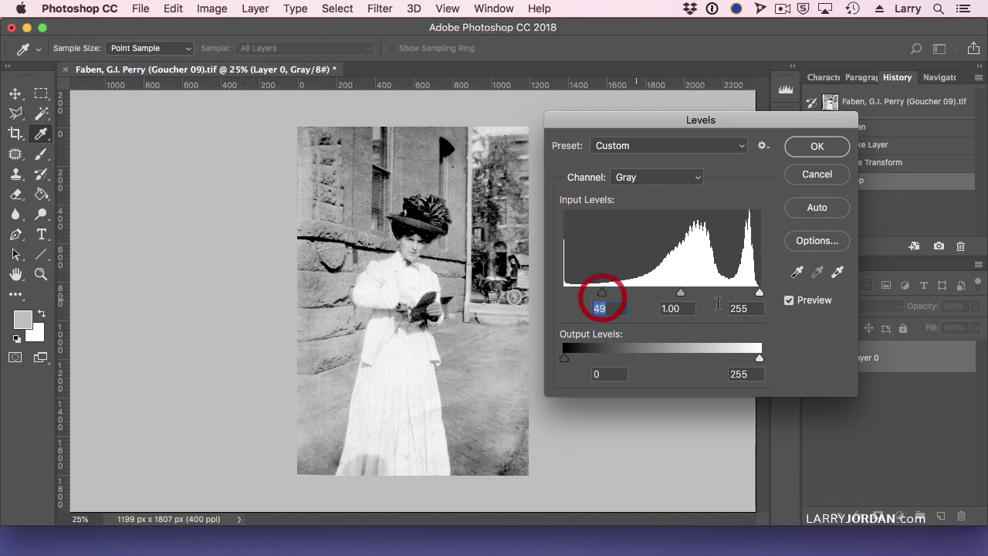
{"action": "left_click_drag", "start_coordinate": [758, 294], "coordinate": [756, 292]}
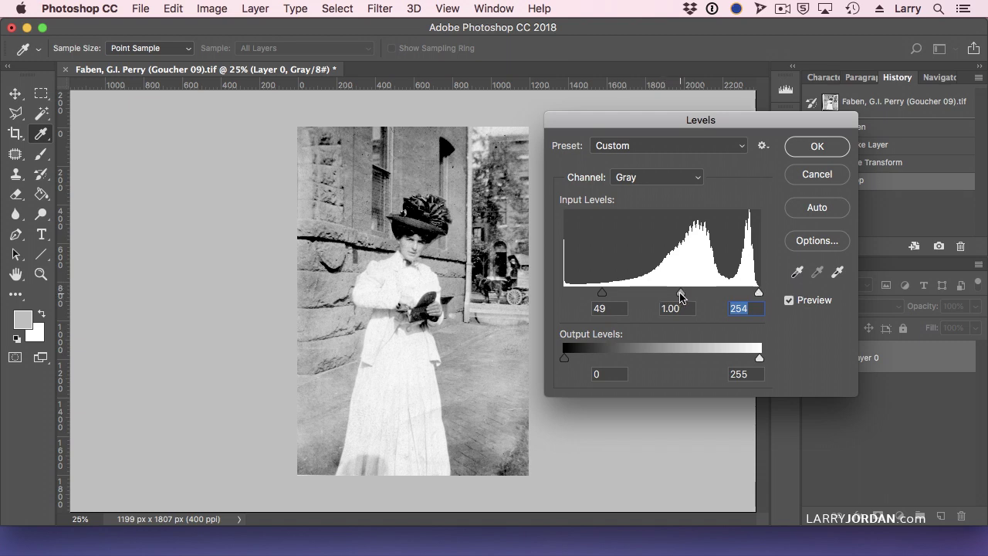
{"action": "left_click_drag", "start_coordinate": [680, 296], "coordinate": [703, 294]}
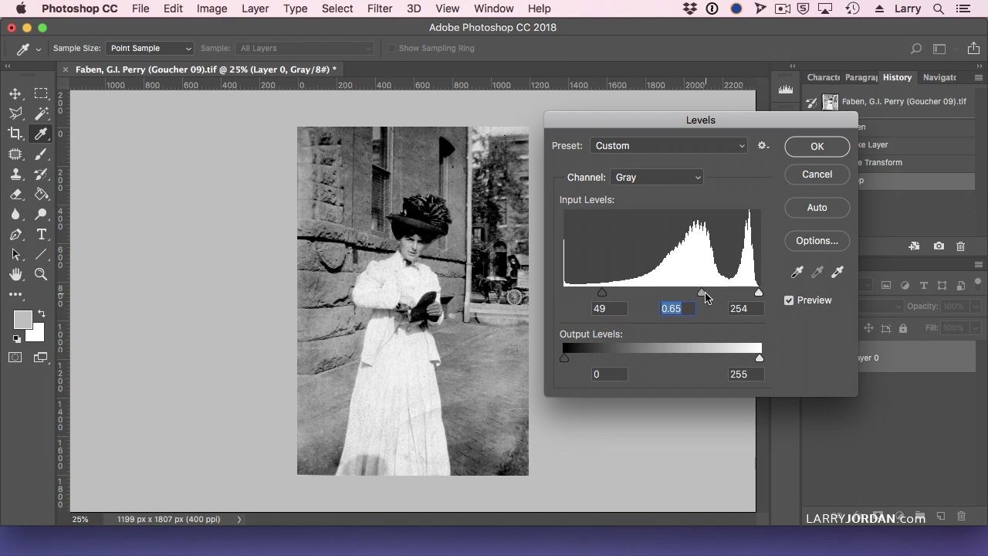
{"action": "left_click_drag", "start_coordinate": [706, 298], "coordinate": [702, 295]}
{"action": "left_click_drag", "start_coordinate": [704, 295], "coordinate": [701, 297]}
{"action": "left_click", "coordinate": [800, 177]}
Duplicate Layer 0 as Layer 0 copy.
{"action": "left_click", "coordinate": [875, 359]}
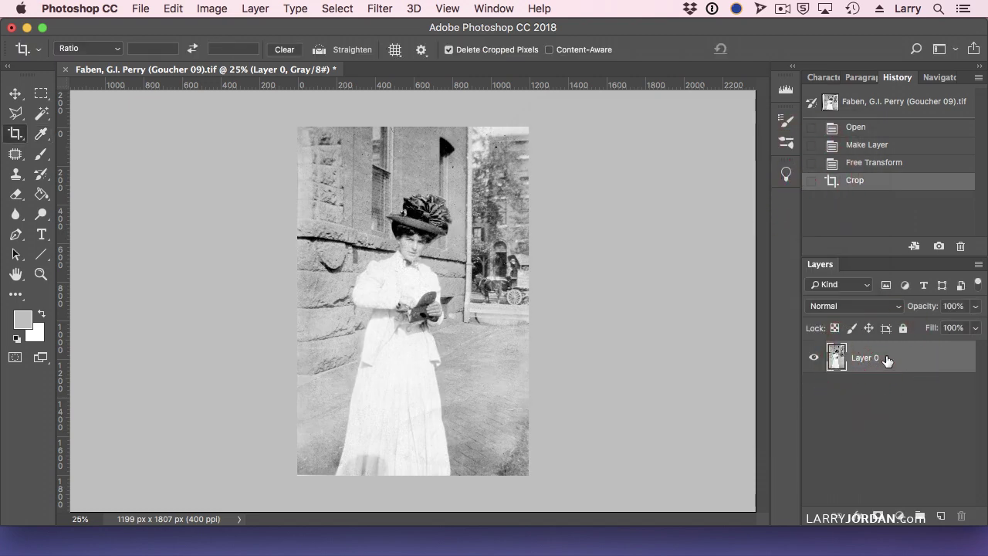
{"action": "right_click", "coordinate": [887, 360]}
{"action": "left_click", "coordinate": [827, 423]}
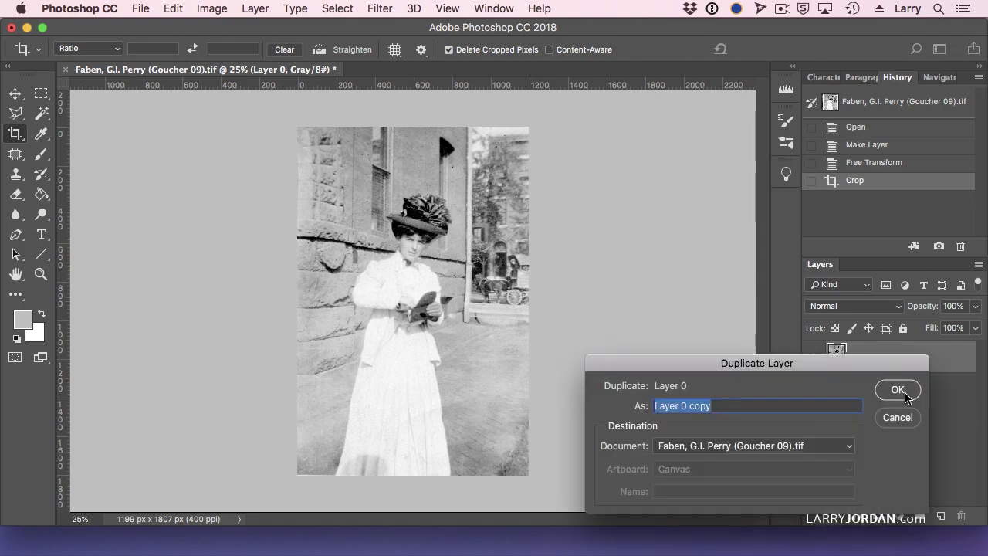
{"action": "left_click", "coordinate": [905, 395]}
Toggle the visibility of Layer 0 copy and Layer 0 to compare them, leaving both visible.
{"action": "left_click", "coordinate": [815, 359]}
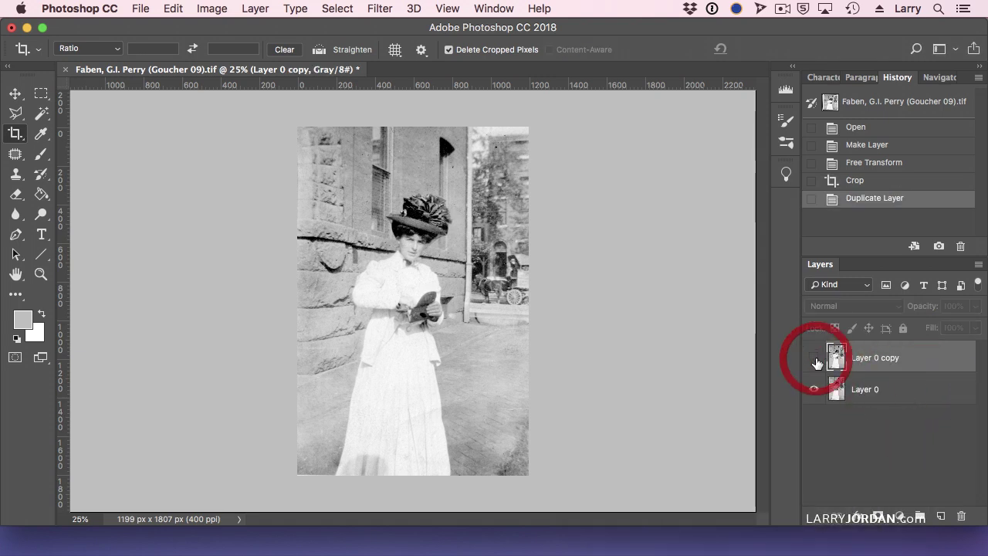
{"action": "left_click", "coordinate": [815, 358]}
{"action": "left_click", "coordinate": [814, 389]}
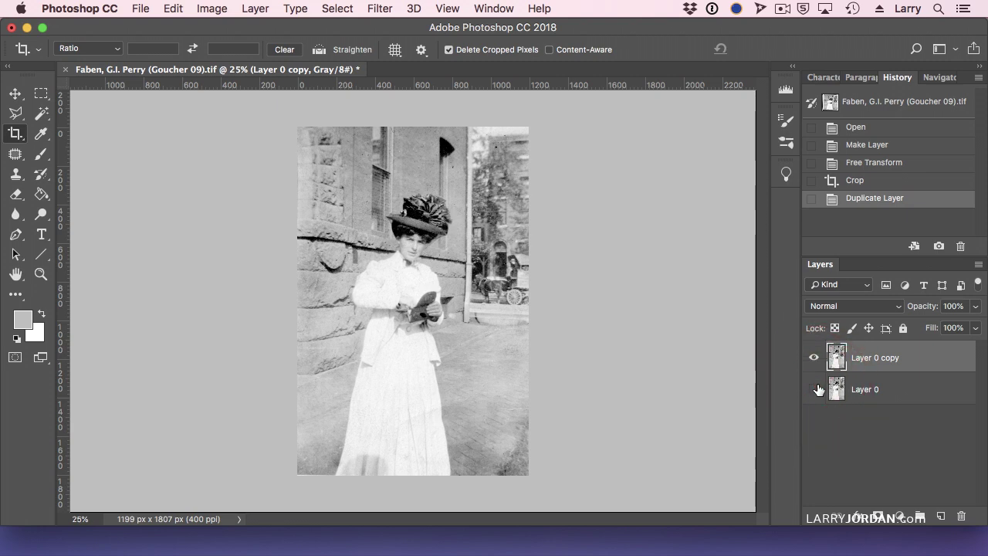
{"action": "left_click", "coordinate": [819, 389]}
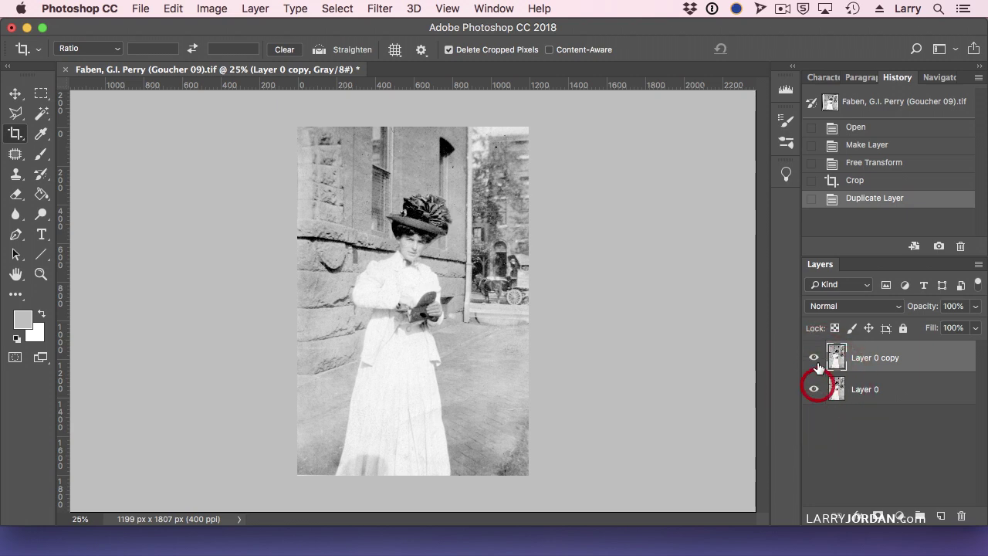
{"action": "left_click", "coordinate": [869, 353]}
Lasso around the woman's head and hat on Layer 0 copy.
{"action": "left_click", "coordinate": [17, 115]}
{"action": "left_click", "coordinate": [17, 114]}
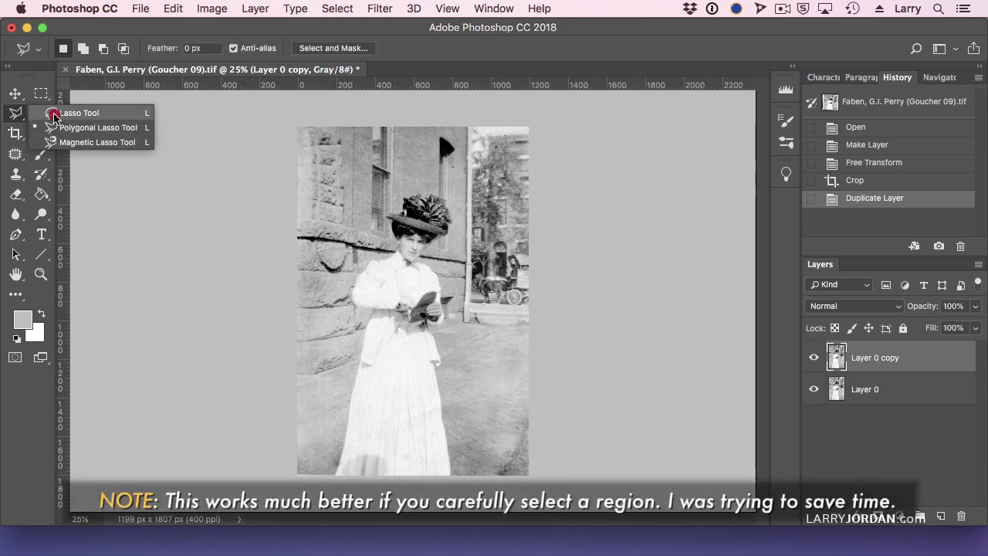
{"action": "left_click", "coordinate": [65, 111]}
{"action": "mouse_move", "coordinate": [405, 259]}
{"action": "left_mouse_down"}
{"action": "mouse_move", "coordinate": [379, 214]}
{"action": "mouse_move", "coordinate": [394, 195]}
{"action": "mouse_move", "coordinate": [416, 183]}
{"action": "mouse_move", "coordinate": [455, 193]}
{"action": "mouse_move", "coordinate": [457, 230]}
{"action": "mouse_move", "coordinate": [413, 268]}
{"action": "left_mouse_up"}
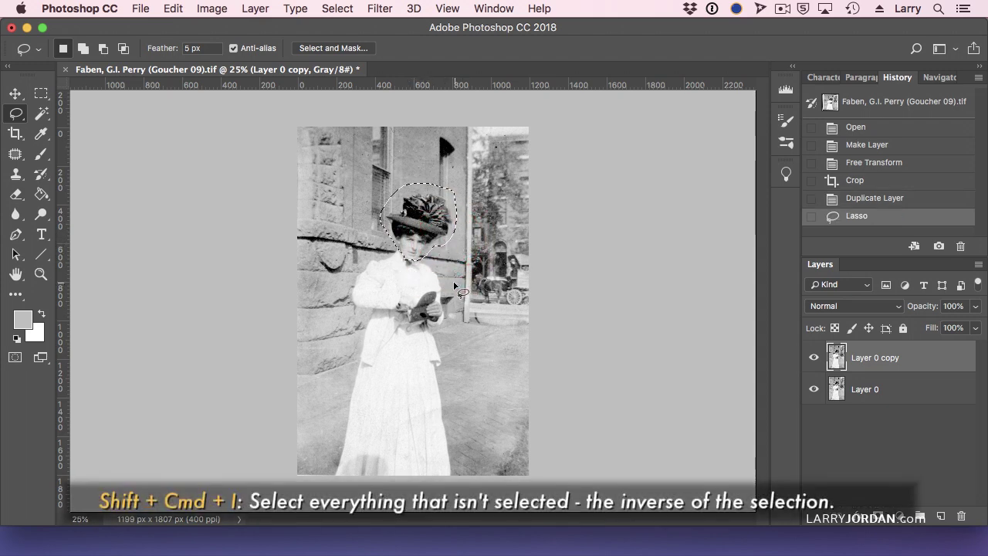
Invert the selection, delete everything outside the head, check the cut-out, and deselect on Layer 0.
{"action": "key", "text": "shift+cmd+i"}
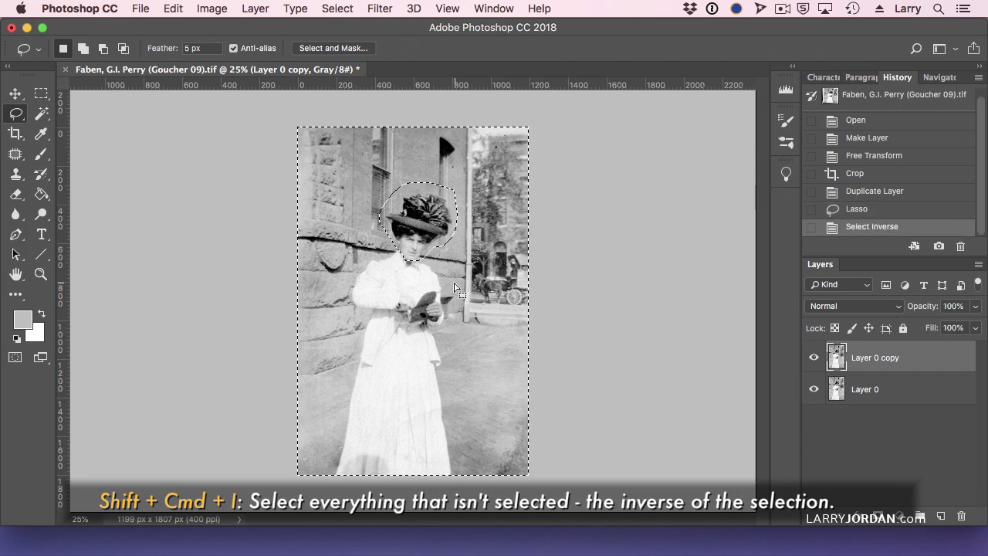
{"action": "key", "text": "Delete"}
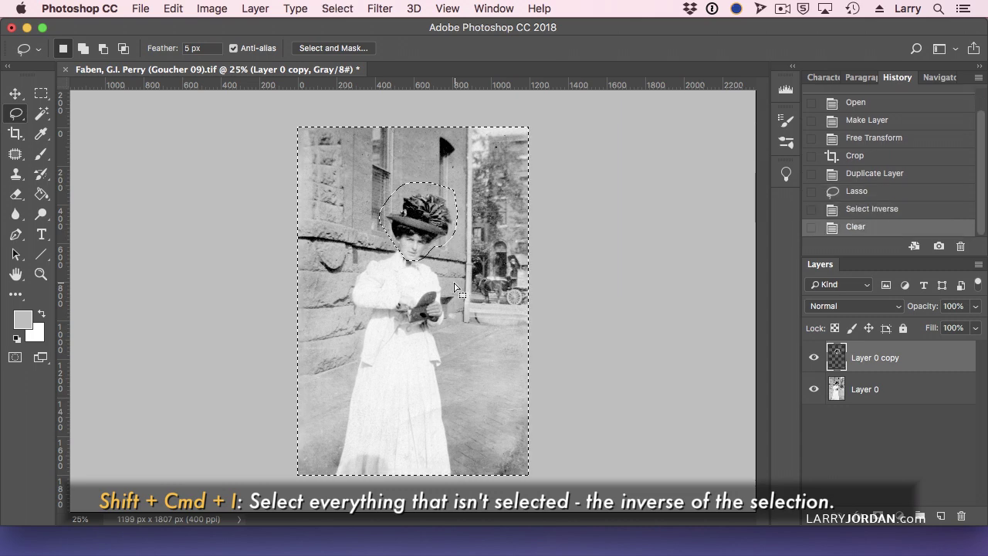
{"action": "left_click", "coordinate": [814, 390]}
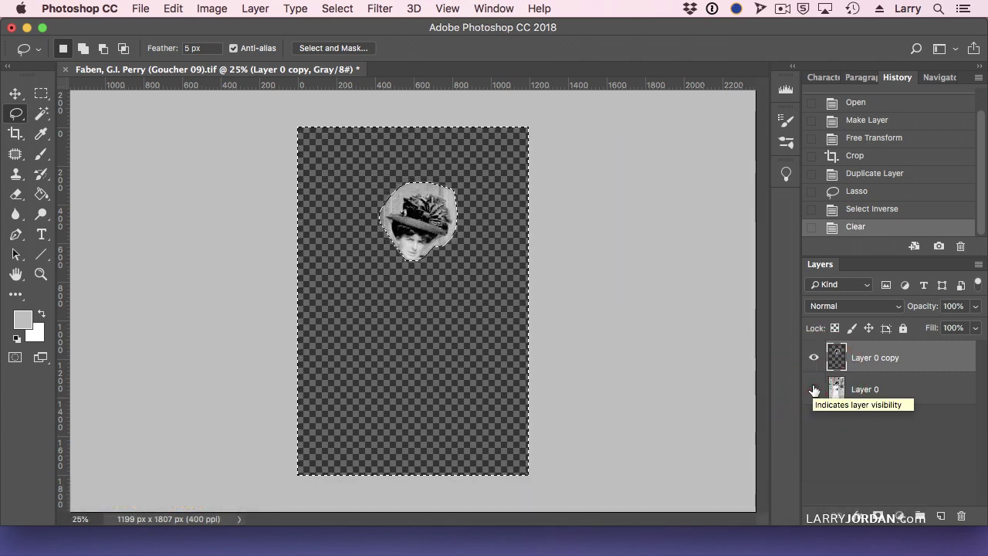
{"action": "left_click", "coordinate": [814, 389]}
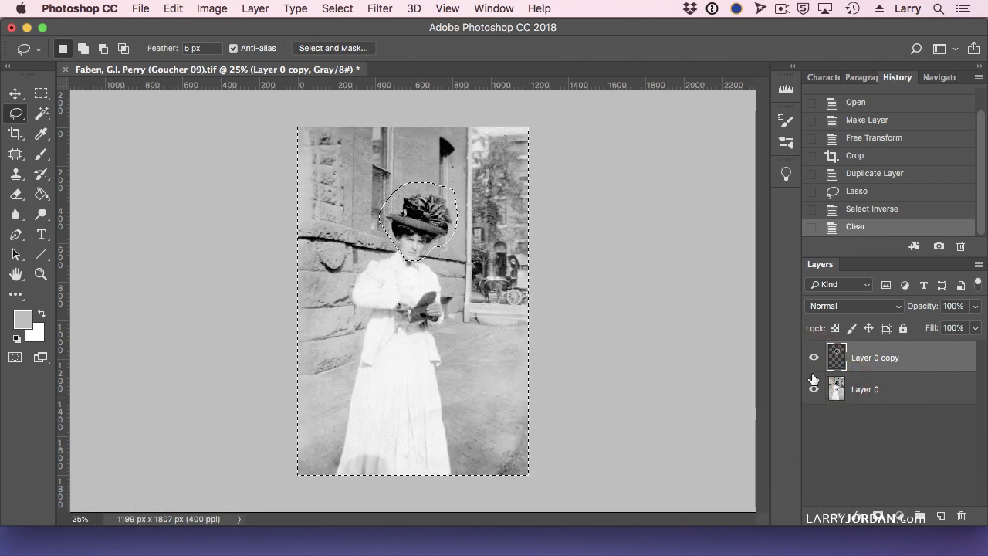
{"action": "left_click", "coordinate": [893, 388]}
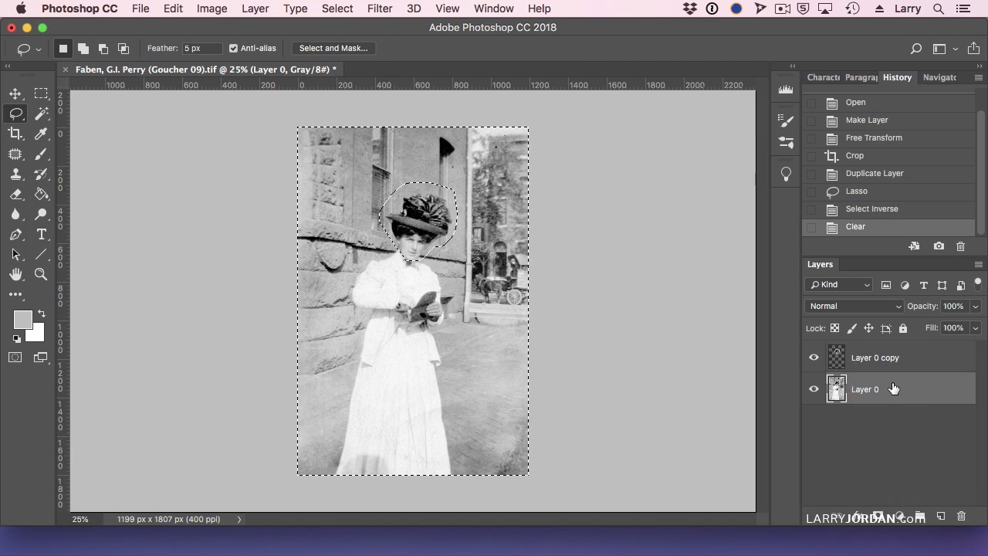
{"action": "key", "text": "super+d"}
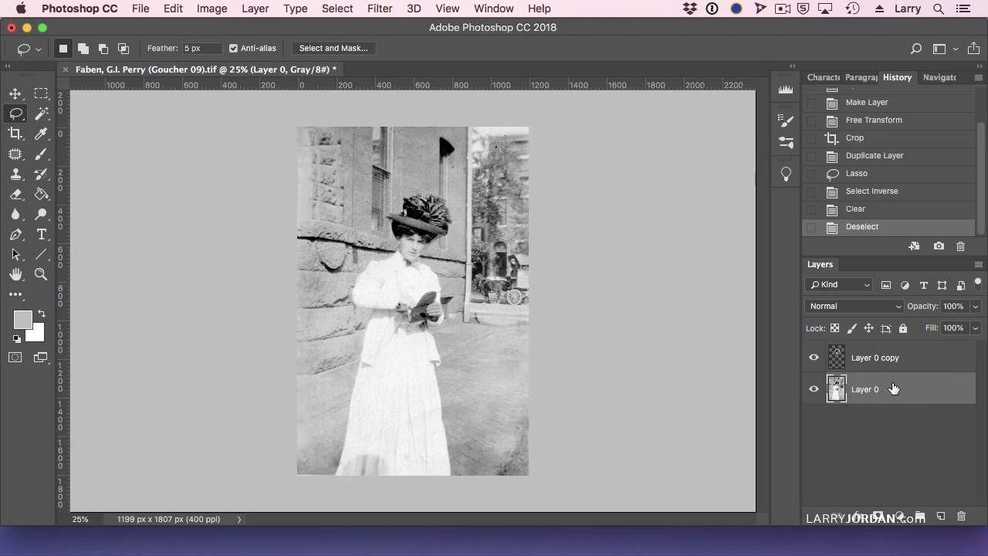
Apply Levels to Layer 0 with black point 48 and midtone 0.71.
{"action": "key", "text": "super+l"}
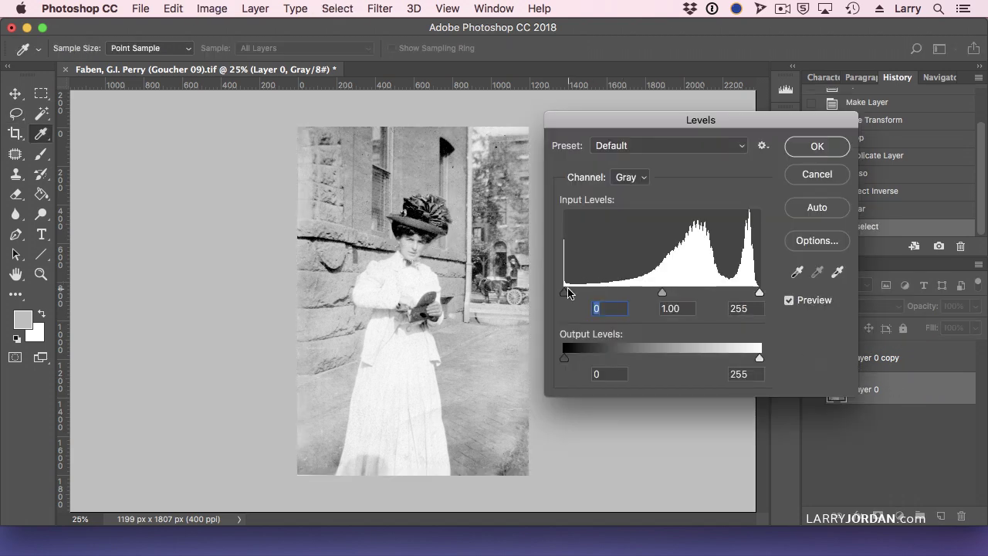
{"action": "left_click_drag", "start_coordinate": [568, 293], "coordinate": [603, 295]}
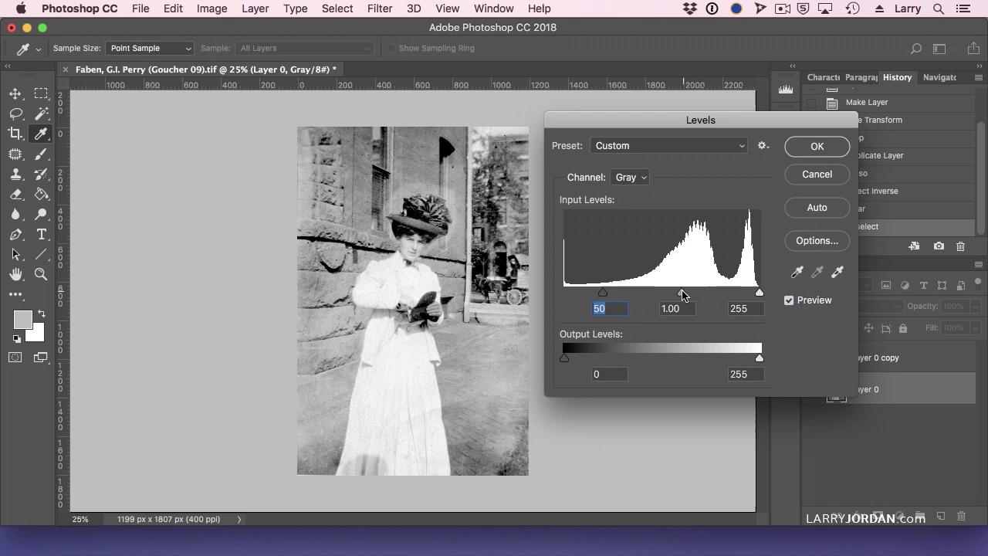
{"action": "left_click_drag", "start_coordinate": [682, 294], "coordinate": [699, 292]}
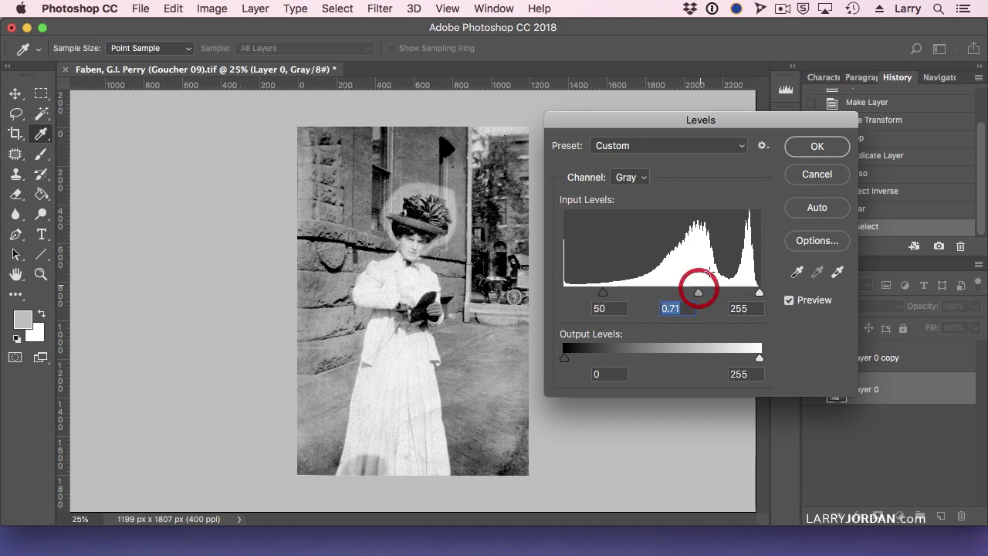
{"action": "left_click", "coordinate": [810, 146]}
Set Levels on Layer 0 copy to black 50, midtone 1.00, white 254.
{"action": "left_click", "coordinate": [855, 369]}
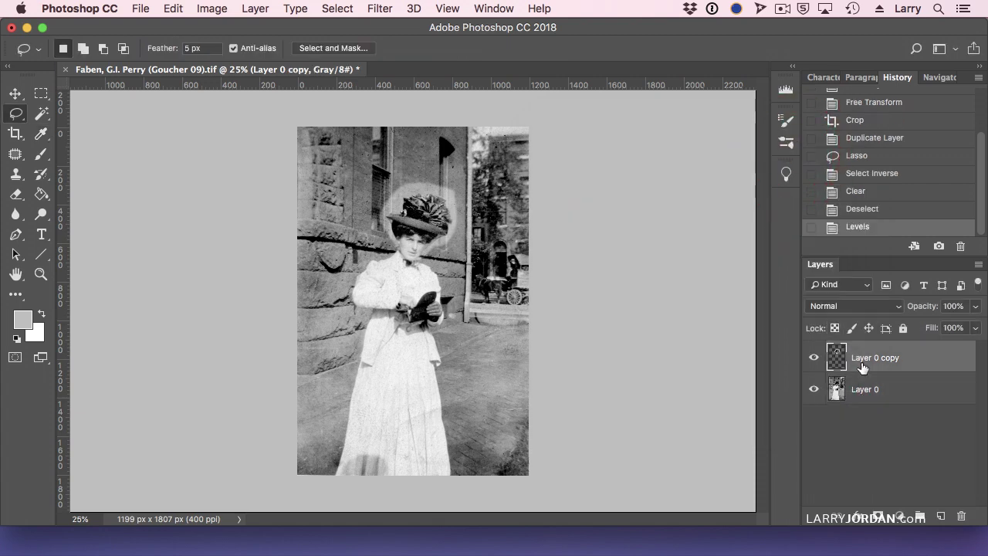
{"action": "key", "text": "super+l"}
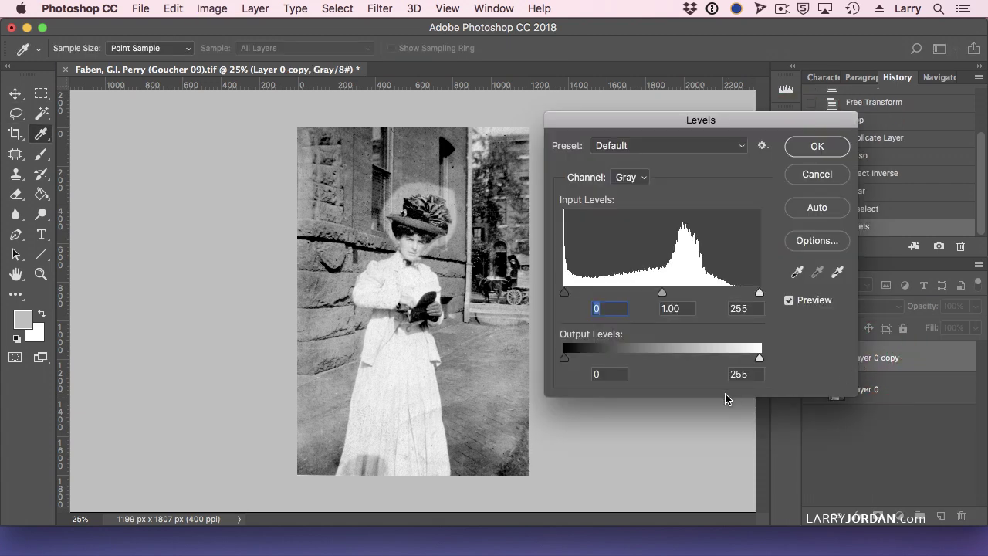
{"action": "type", "text": "50"}
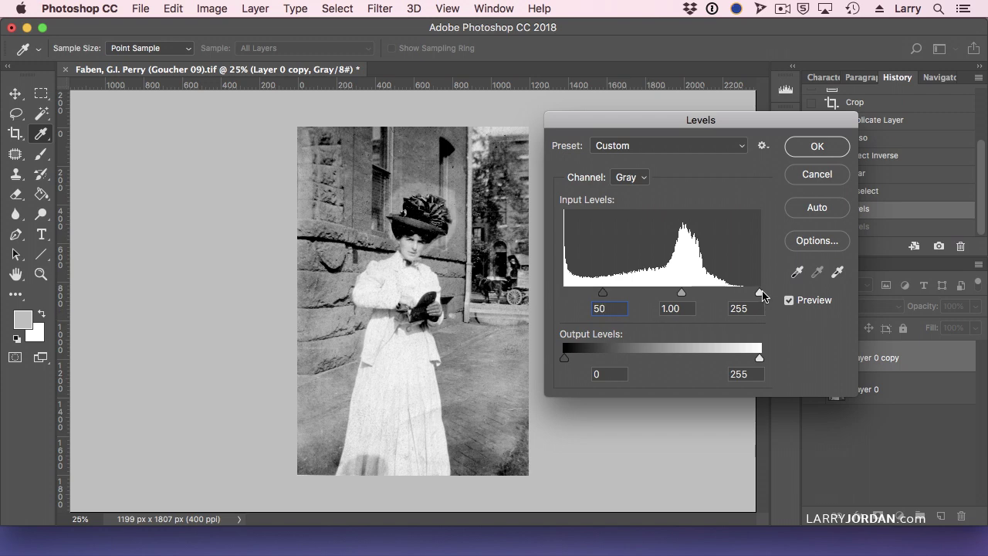
{"action": "left_click_drag", "start_coordinate": [761, 294], "coordinate": [760, 293]}
{"action": "left_click_drag", "start_coordinate": [683, 295], "coordinate": [681, 299]}
{"action": "left_click", "coordinate": [681, 295]}
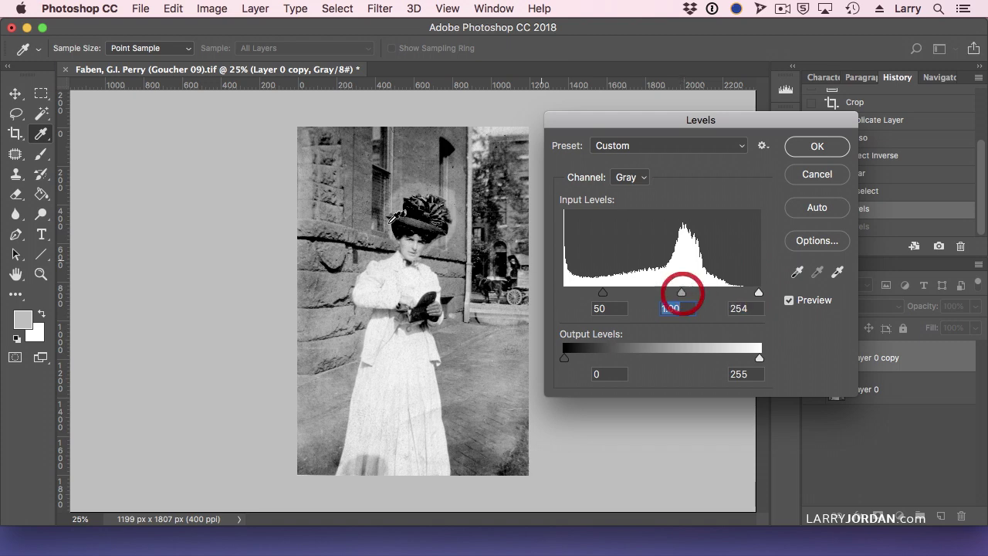
Apply the head-layer Levels, zoom to 50%, and start erasing the halo above the hat.
{"action": "left_click", "coordinate": [817, 148]}
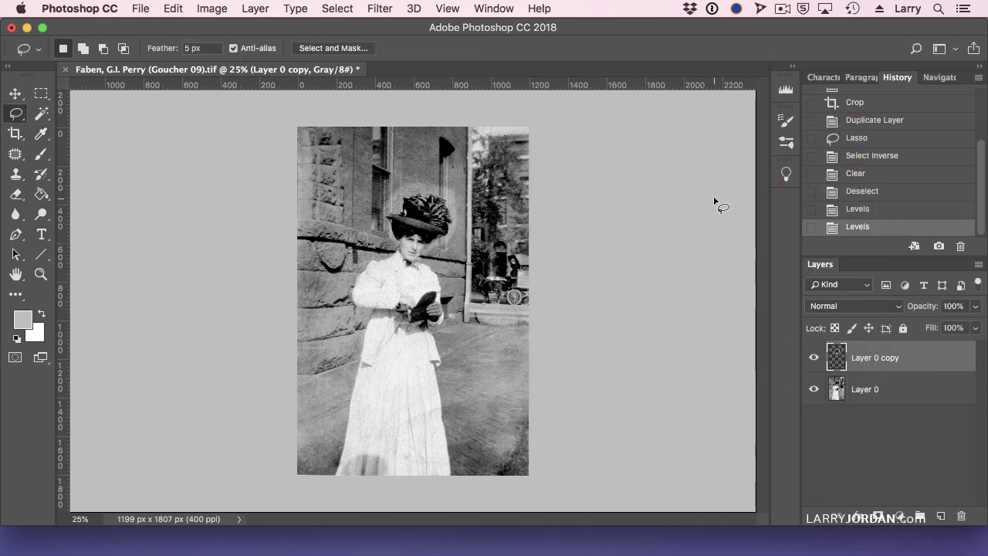
{"action": "key", "text": "super+equal"}
{"action": "key", "text": "super+equal"}
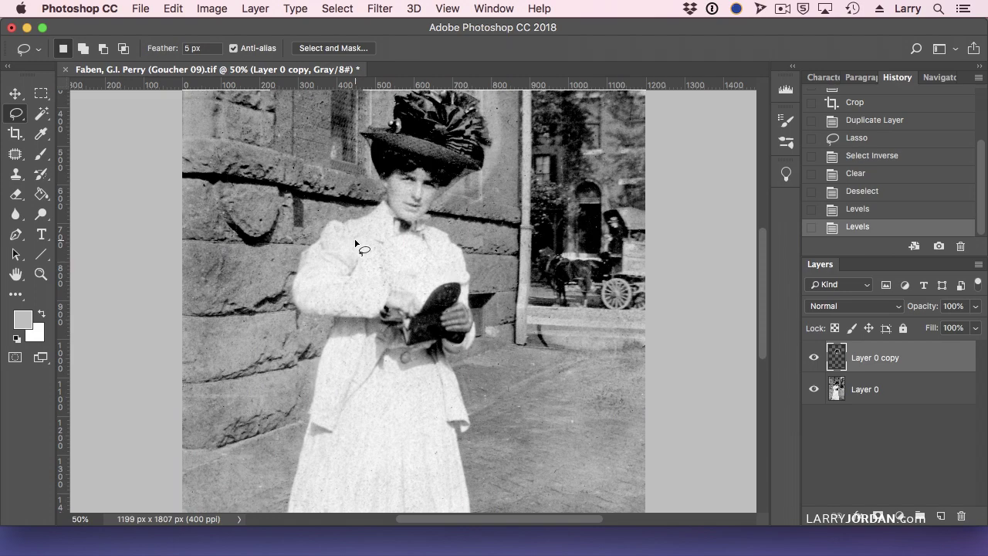
{"action": "scroll", "coordinate": [669, 375], "scroll_direction": "up", "scroll_amount": 5}
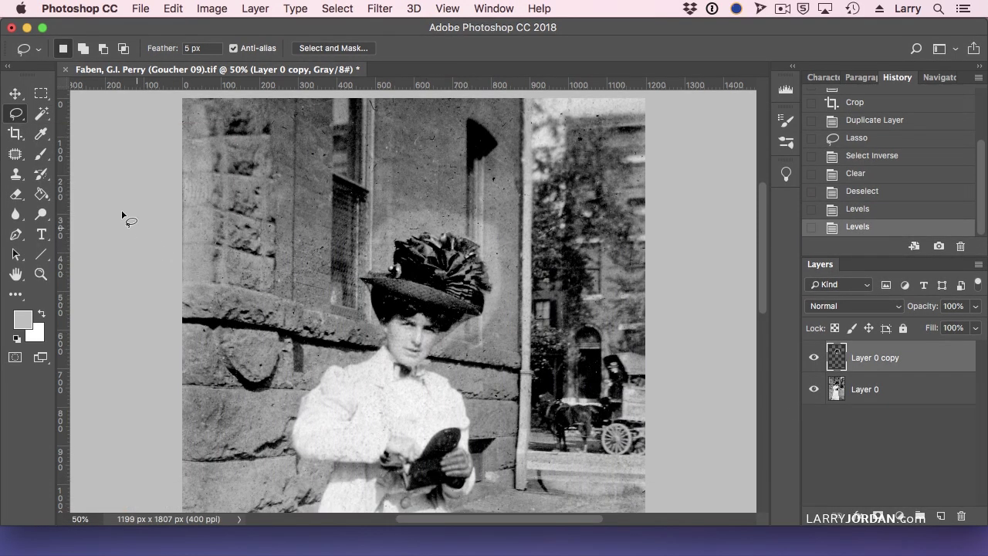
{"action": "left_click", "coordinate": [17, 195]}
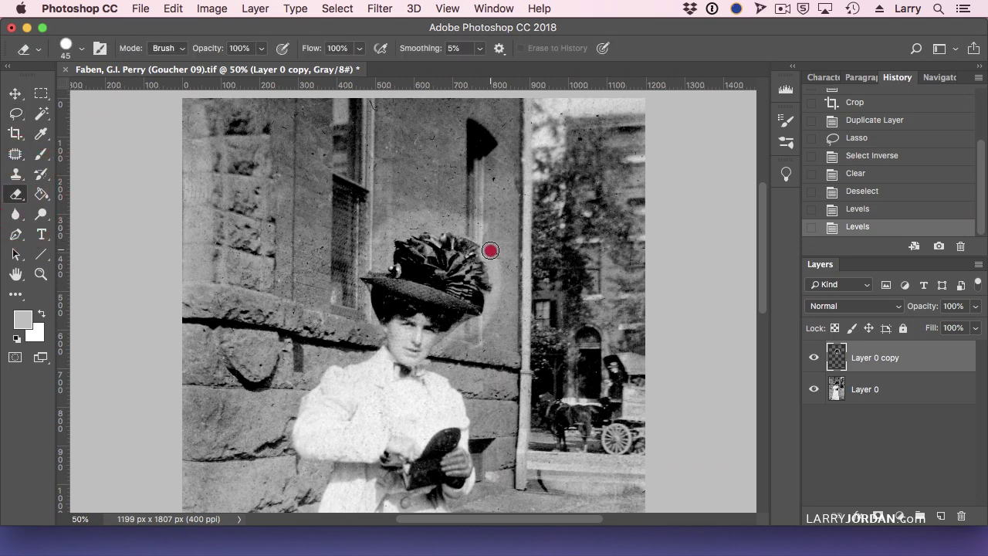
{"action": "mouse_move", "coordinate": [497, 269]}
{"action": "left_mouse_down"}
{"action": "mouse_move", "coordinate": [507, 270]}
{"action": "mouse_move", "coordinate": [488, 324]}
{"action": "mouse_move", "coordinate": [438, 356]}
{"action": "mouse_move", "coordinate": [469, 336]}
{"action": "left_mouse_up"}
{"action": "mouse_move", "coordinate": [481, 227]}
{"action": "left_mouse_down"}
{"action": "mouse_move", "coordinate": [397, 216]}
{"action": "mouse_move", "coordinate": [363, 252]}
{"action": "mouse_move", "coordinate": [392, 221]}
{"action": "mouse_move", "coordinate": [413, 221]}
{"action": "left_mouse_up"}
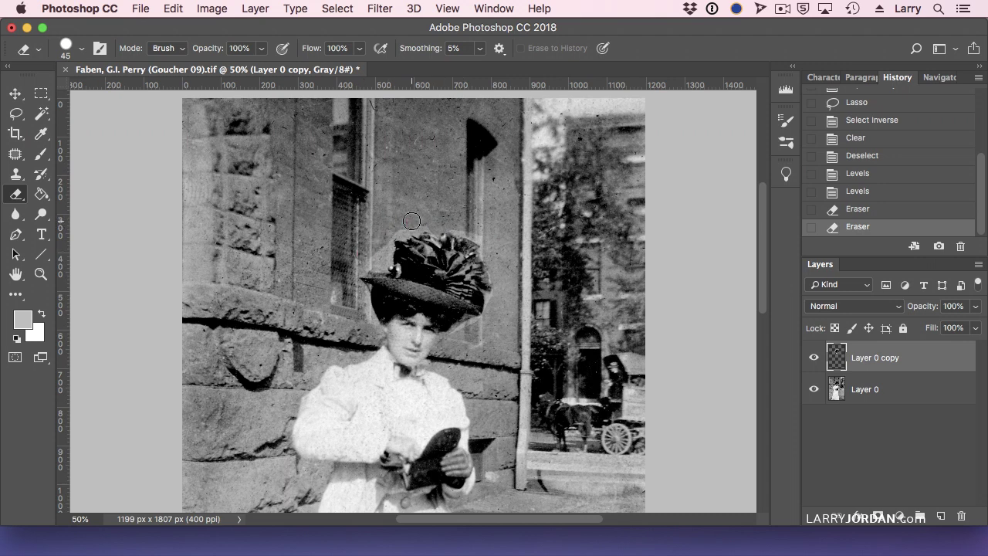
Erase the remaining hat halo with a 69% hardness eraser, then zoom out.
{"action": "left_click", "coordinate": [67, 47]}
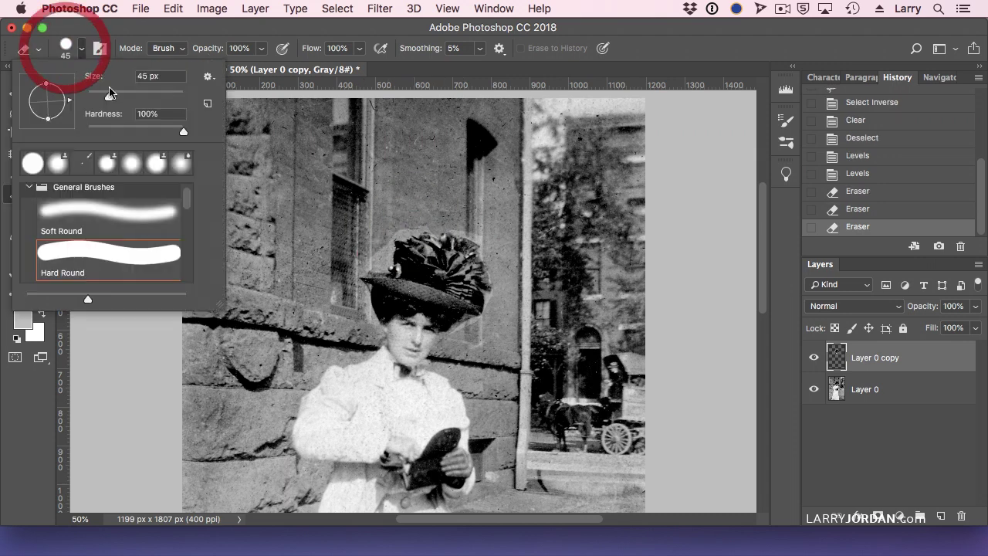
{"action": "left_click_drag", "start_coordinate": [183, 136], "coordinate": [154, 132]}
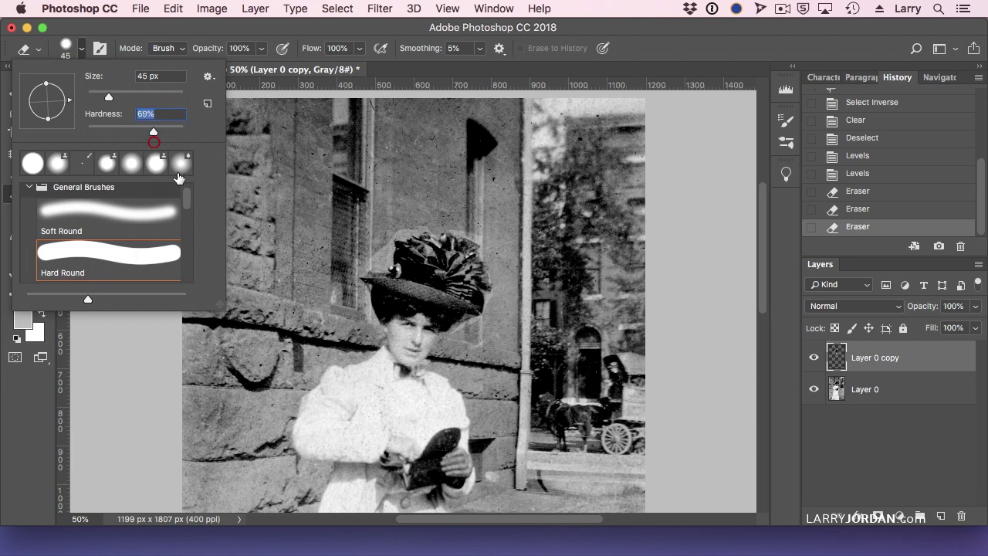
{"action": "left_click", "coordinate": [429, 221]}
{"action": "mouse_move", "coordinate": [429, 221]}
{"action": "left_mouse_down"}
{"action": "mouse_move", "coordinate": [388, 230]}
{"action": "mouse_move", "coordinate": [335, 277]}
{"action": "mouse_move", "coordinate": [366, 331]}
{"action": "left_mouse_up"}
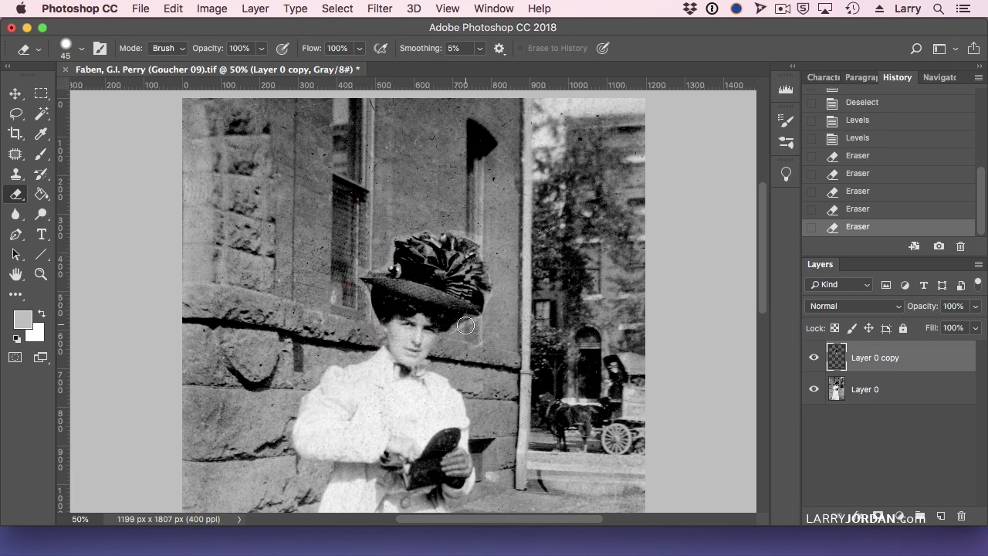
{"action": "mouse_move", "coordinate": [468, 322]}
{"action": "left_mouse_down"}
{"action": "mouse_move", "coordinate": [456, 339]}
{"action": "mouse_move", "coordinate": [471, 324]}
{"action": "left_mouse_up"}
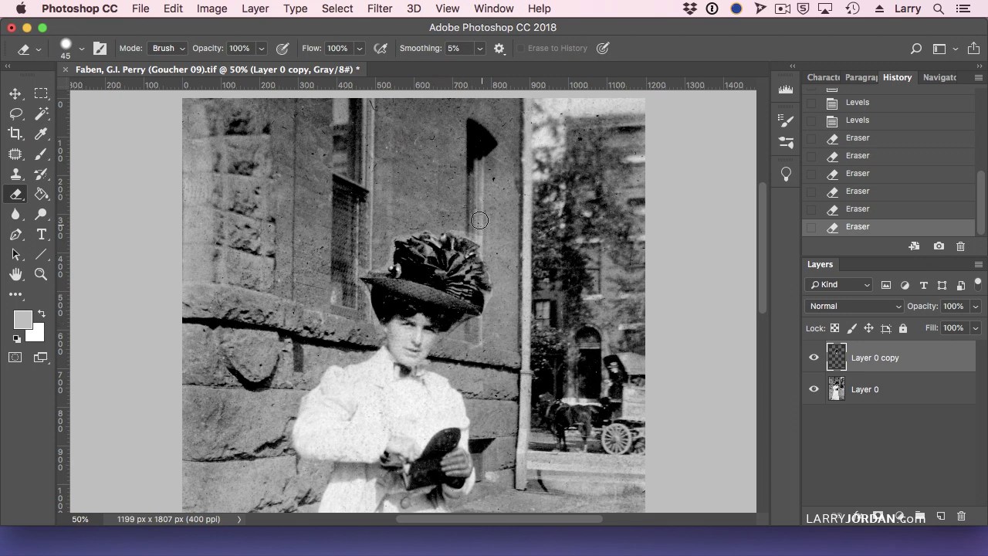
{"action": "left_click_drag", "start_coordinate": [459, 227], "coordinate": [480, 232]}
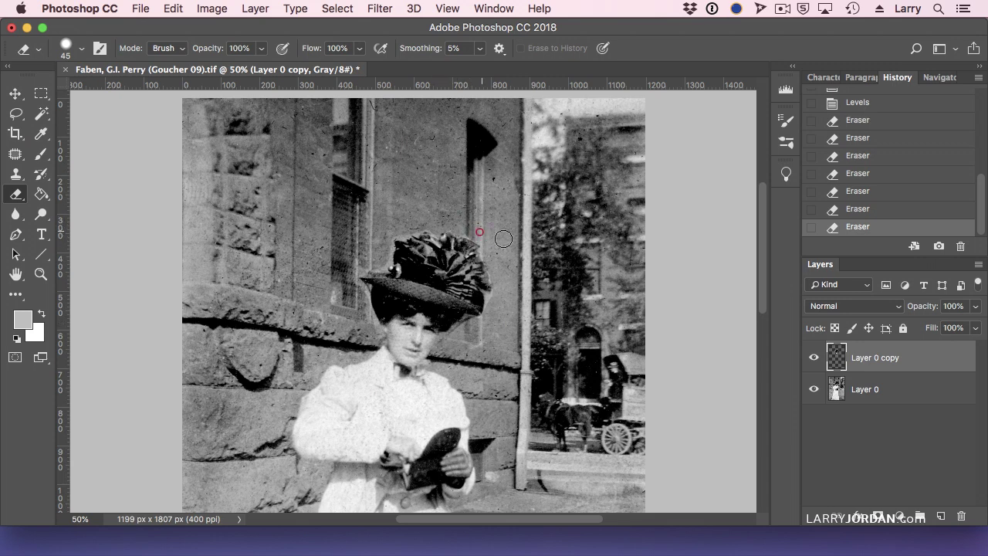
{"action": "left_click", "coordinate": [496, 302]}
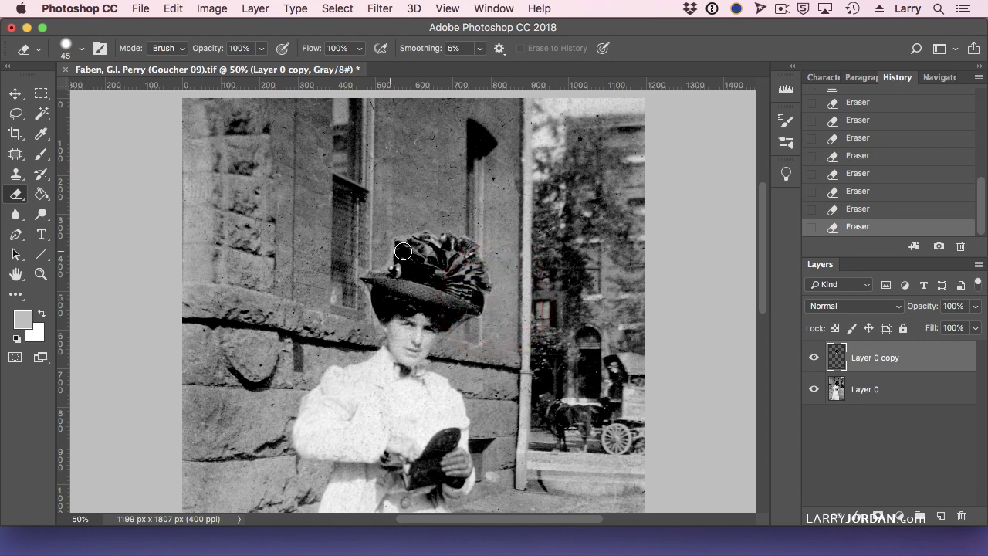
{"action": "left_click", "coordinate": [379, 263]}
{"action": "key", "text": "super+minus"}
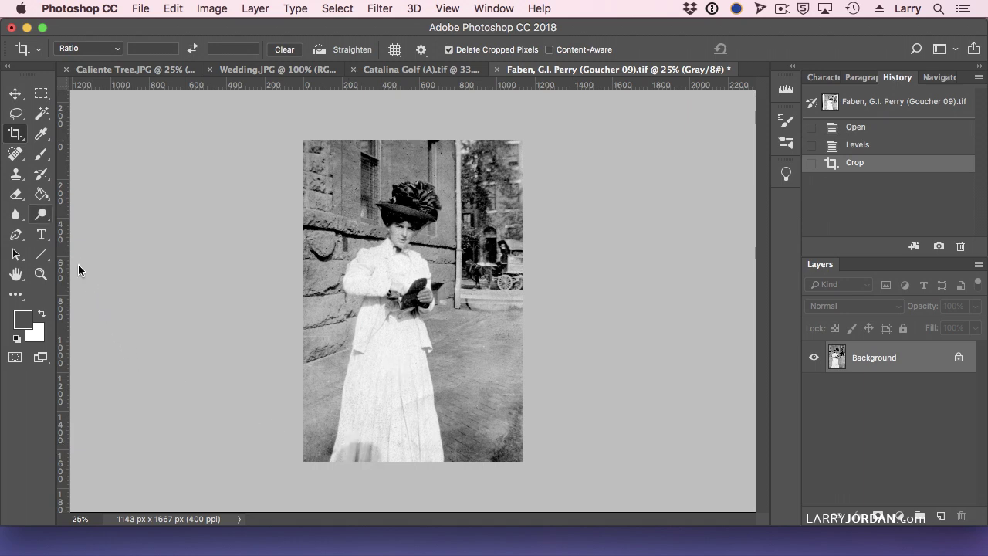
Zoom in on the hem and clone sampled clean fabric over the streaks with a 70 px brush.
{"action": "key", "text": "super+plus"}
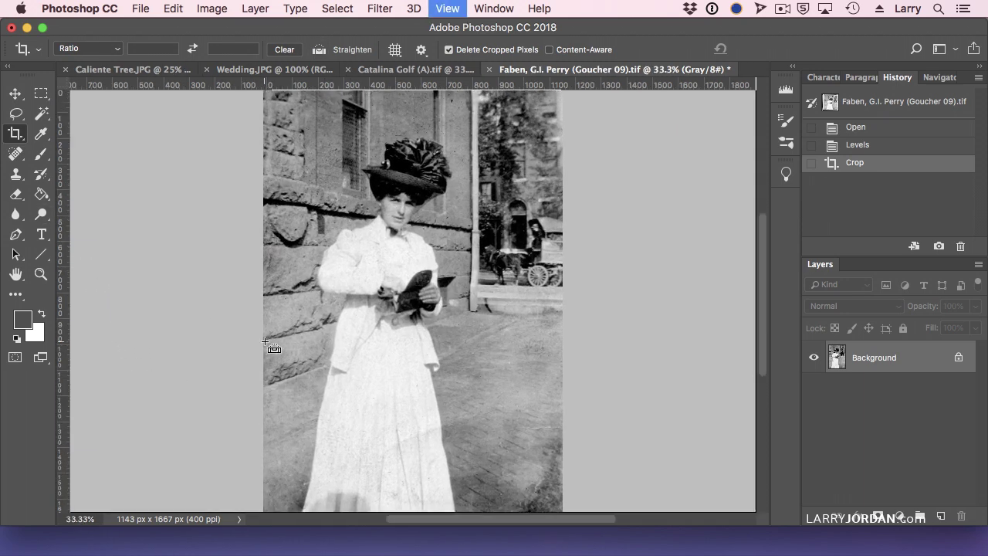
{"action": "key", "text": "super+plus"}
{"action": "scroll", "coordinate": [554, 425], "scroll_direction": "down", "scroll_amount": 10}
{"action": "scroll", "coordinate": [554, 425], "scroll_direction": "up", "scroll_amount": 4}
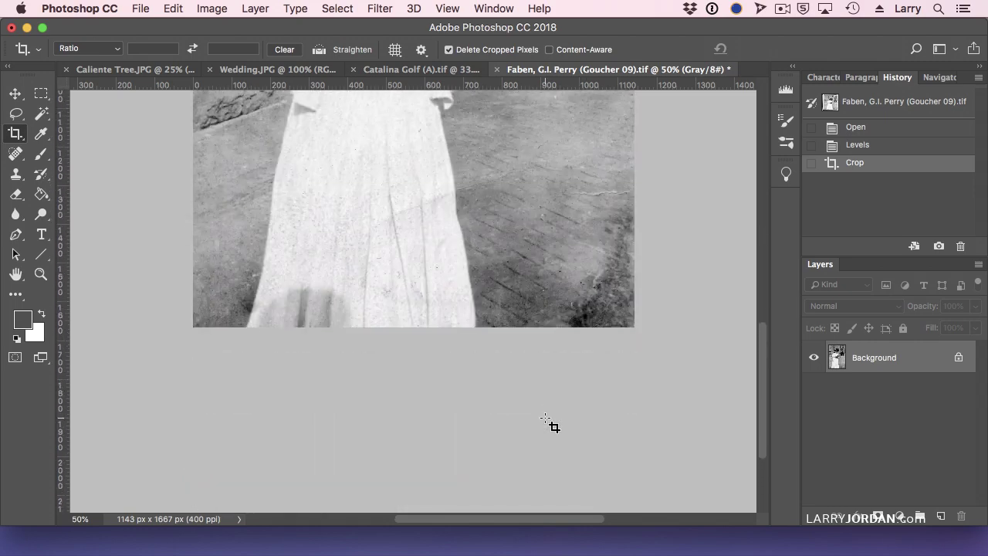
{"action": "scroll", "coordinate": [548, 424], "scroll_direction": "up", "scroll_amount": 3}
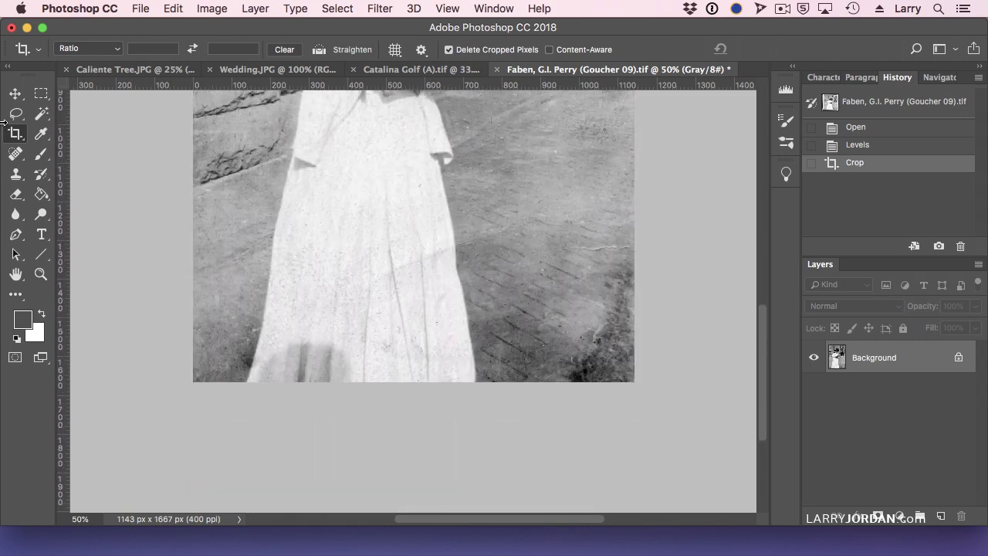
{"action": "left_click", "coordinate": [16, 174]}
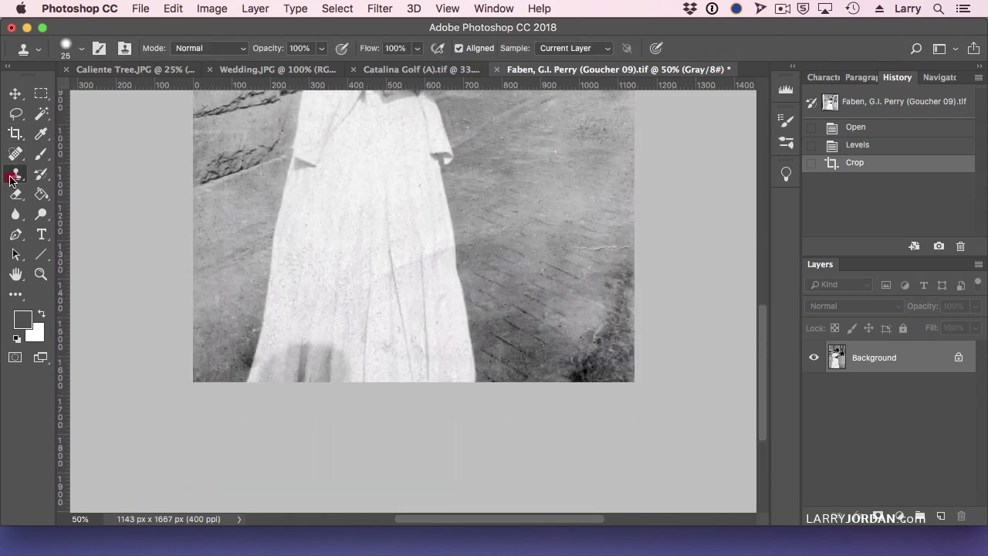
{"action": "left_click", "coordinate": [335, 298], "text": "alt"}
{"action": "key", "text": "bracketright"}
{"action": "key", "text": "bracketright"}
{"action": "key", "text": "bracketright"}
{"action": "key", "text": "bracketright"}
{"action": "key", "text": "bracketright"}
{"action": "mouse_move", "coordinate": [332, 339]}
{"action": "left_mouse_down"}
{"action": "mouse_move", "coordinate": [329, 371]}
{"action": "mouse_move", "coordinate": [345, 366]}
{"action": "mouse_move", "coordinate": [344, 376]}
{"action": "mouse_move", "coordinate": [314, 378]}
{"action": "mouse_move", "coordinate": [316, 349]}
{"action": "mouse_move", "coordinate": [293, 373]}
{"action": "mouse_move", "coordinate": [294, 344]}
{"action": "mouse_move", "coordinate": [266, 378]}
{"action": "mouse_move", "coordinate": [291, 379]}
{"action": "mouse_move", "coordinate": [309, 351]}
{"action": "left_mouse_up"}
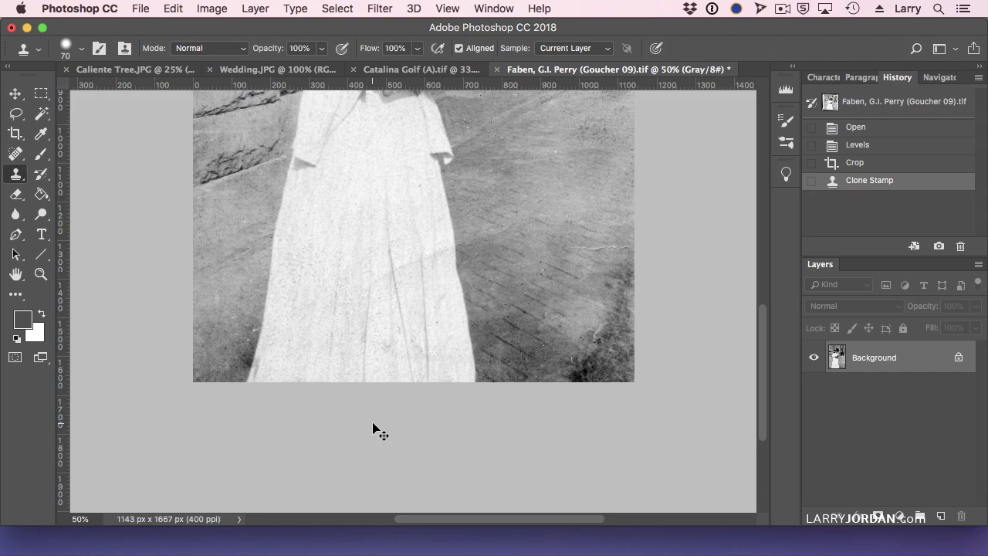
Undo the Clone Stamp and use the Patch Tool to cover the hem streaks with fabric from above.
{"action": "left_click", "coordinate": [173, 9]}
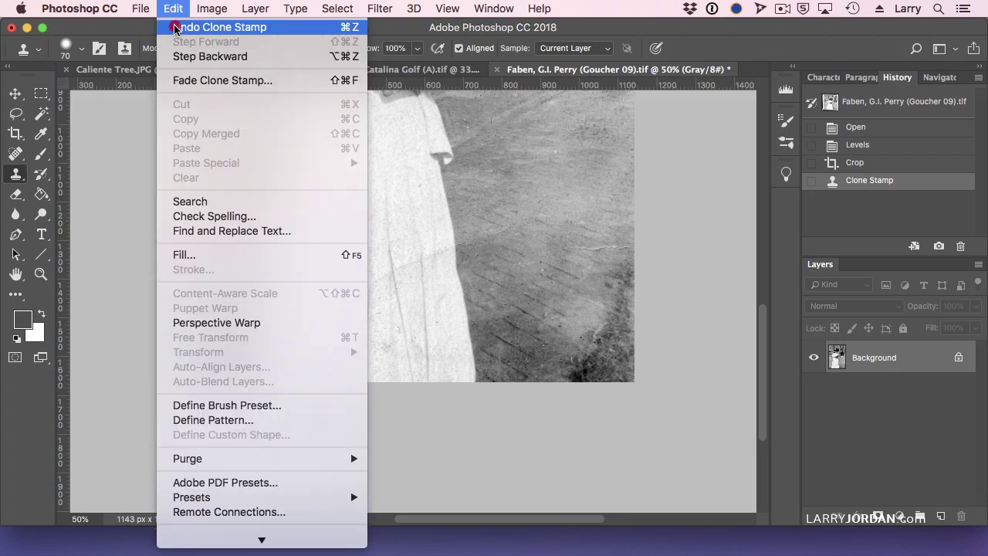
{"action": "left_click", "coordinate": [175, 28]}
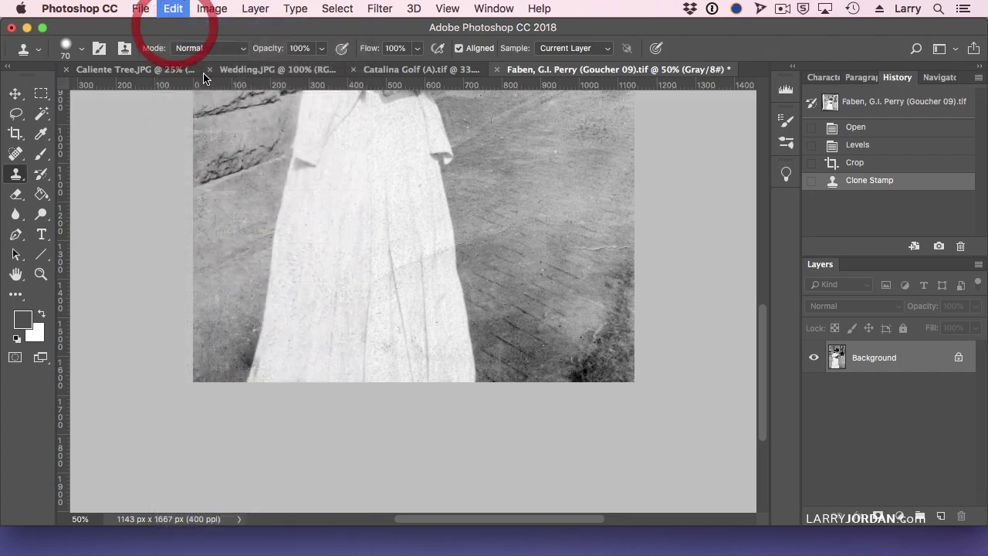
{"action": "left_click", "coordinate": [17, 153]}
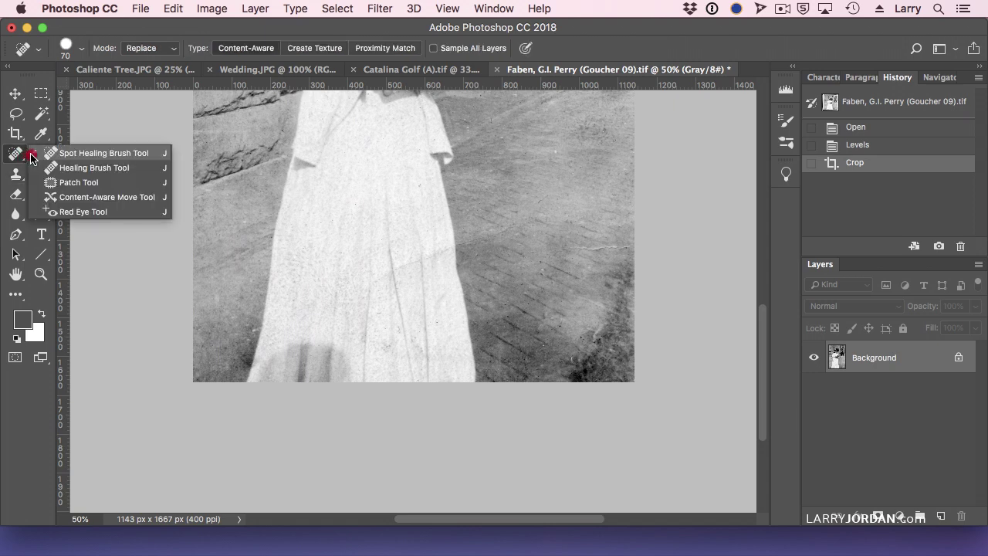
{"action": "left_click", "coordinate": [79, 182]}
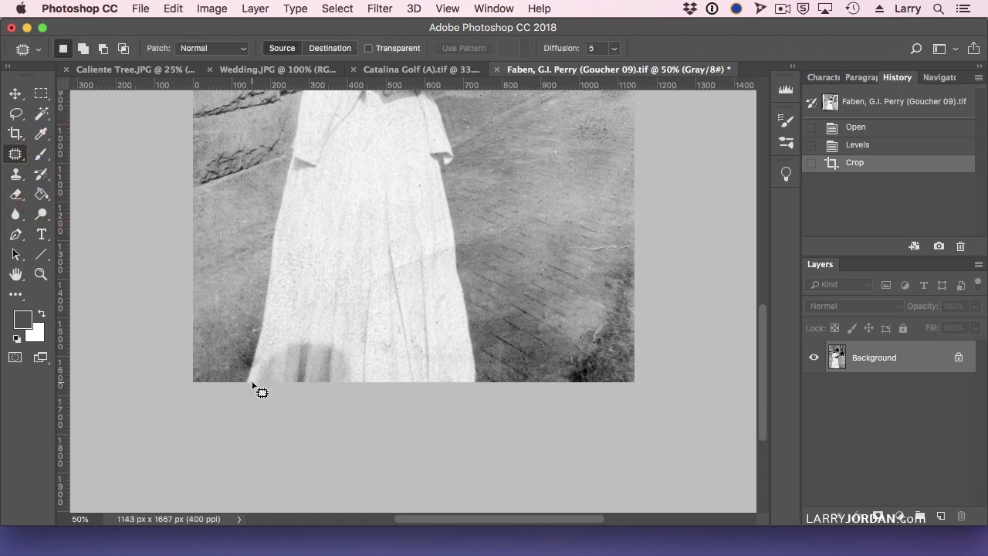
{"action": "mouse_move", "coordinate": [253, 383]}
{"action": "left_mouse_down"}
{"action": "mouse_move", "coordinate": [274, 347]}
{"action": "mouse_move", "coordinate": [305, 336]}
{"action": "mouse_move", "coordinate": [342, 344]}
{"action": "mouse_move", "coordinate": [360, 366]}
{"action": "mouse_move", "coordinate": [353, 390]}
{"action": "left_mouse_up"}
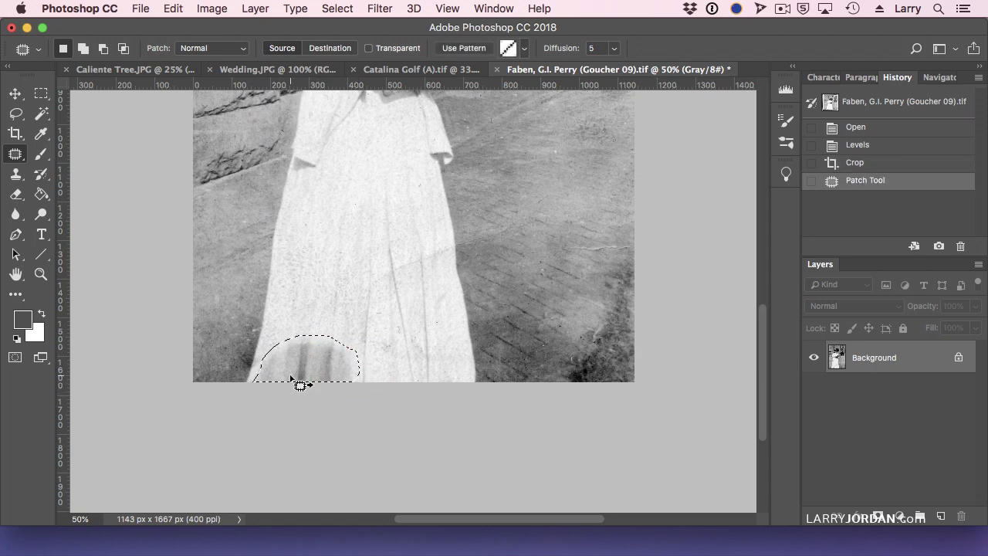
{"action": "left_click_drag", "start_coordinate": [305, 372], "coordinate": [302, 331]}
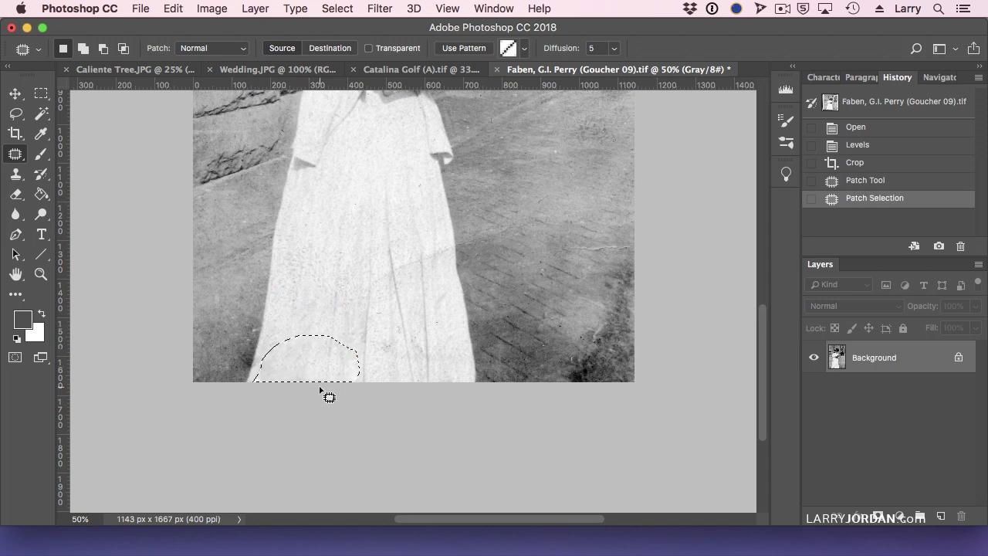
{"action": "key", "text": "super+d"}
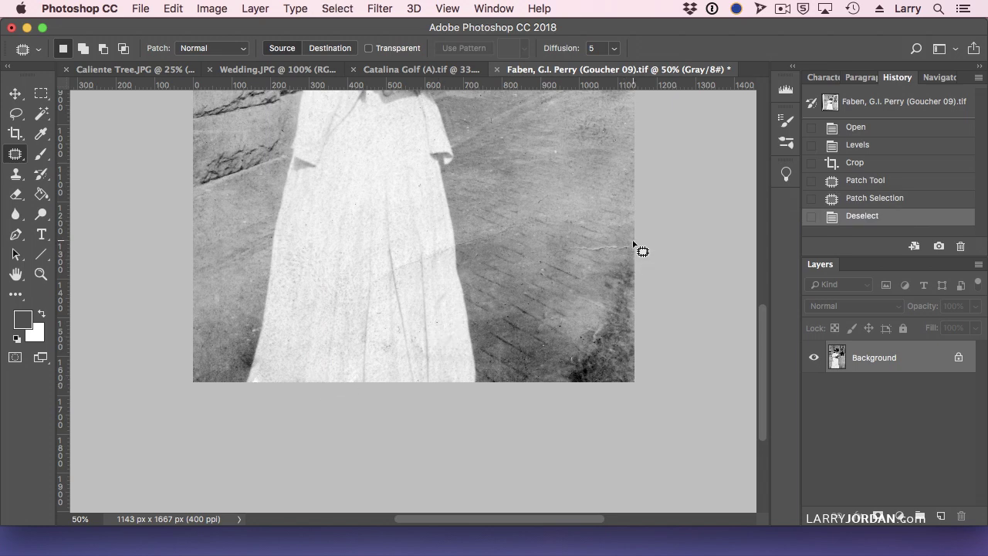
Patch the lower-right damaged bricks with clean bricks from up-left, deselect, then restore the selection.
{"action": "mouse_move", "coordinate": [633, 242]}
{"action": "left_mouse_down"}
{"action": "mouse_move", "coordinate": [600, 276]}
{"action": "mouse_move", "coordinate": [567, 348]}
{"action": "mouse_move", "coordinate": [538, 369]}
{"action": "mouse_move", "coordinate": [529, 385]}
{"action": "mouse_move", "coordinate": [543, 394]}
{"action": "mouse_move", "coordinate": [651, 401]}
{"action": "mouse_move", "coordinate": [675, 245]}
{"action": "left_mouse_up"}
{"action": "left_click_drag", "start_coordinate": [601, 354], "coordinate": [559, 330]}
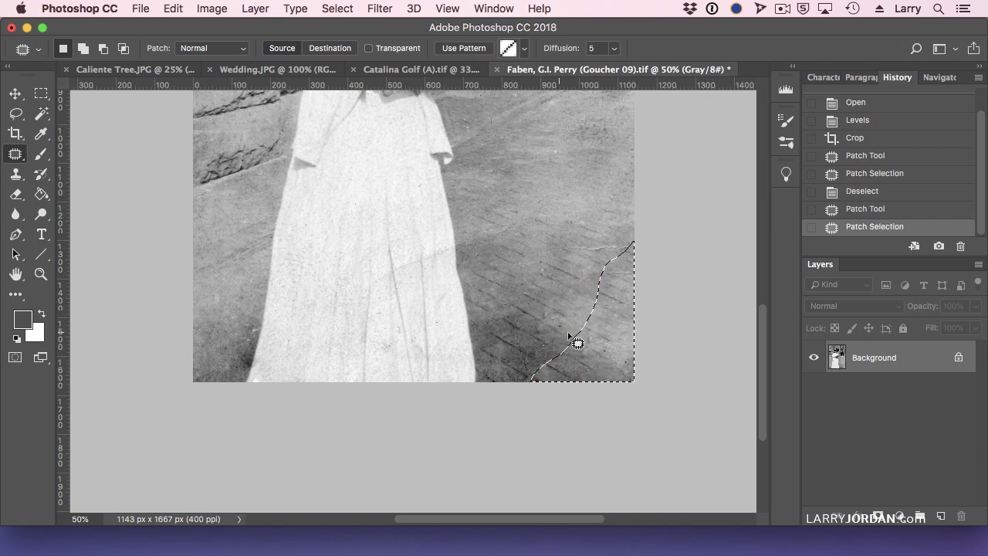
{"action": "key", "text": "super+d"}
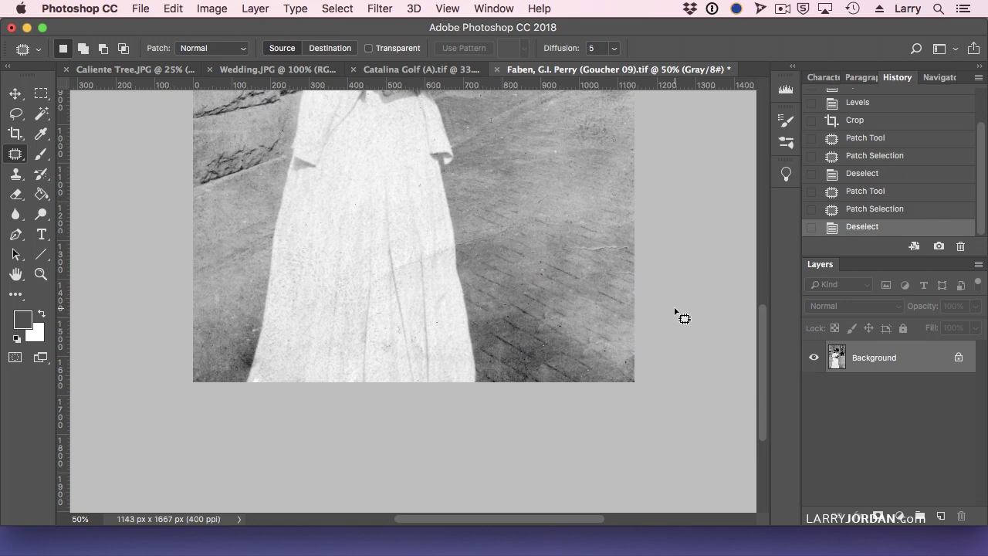
{"action": "key", "text": "super+z"}
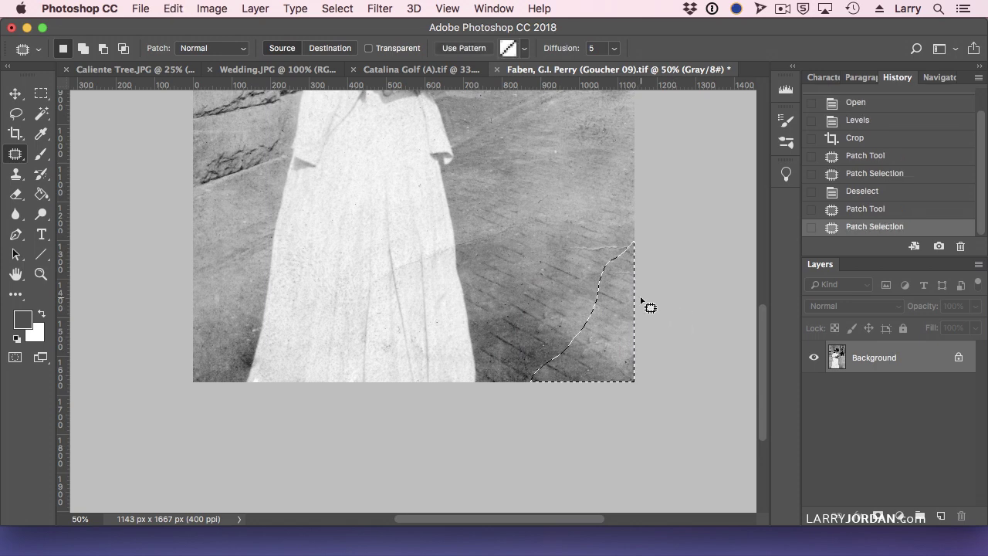
Step back, feather the corner selection by 14 px, and re-patch it with bricks from up-left.
{"action": "left_click", "coordinate": [171, 9]}
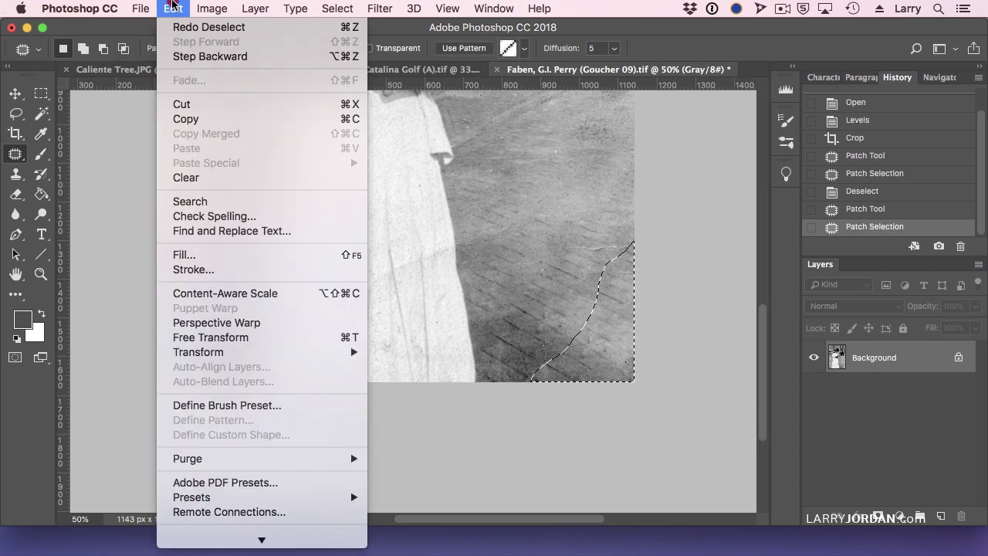
{"action": "left_click", "coordinate": [180, 56]}
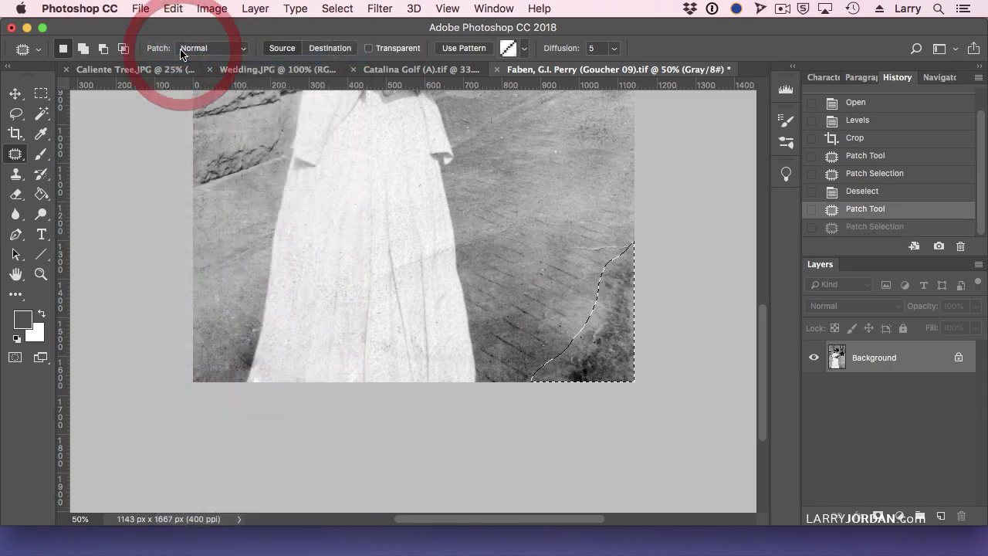
{"action": "left_click", "coordinate": [338, 9]}
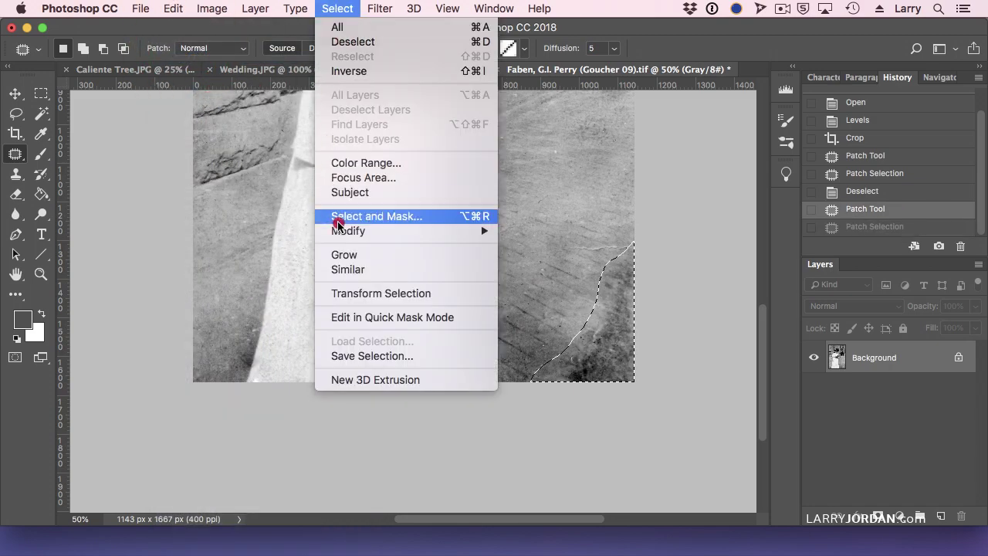
{"action": "mouse_move", "coordinate": [463, 231]}
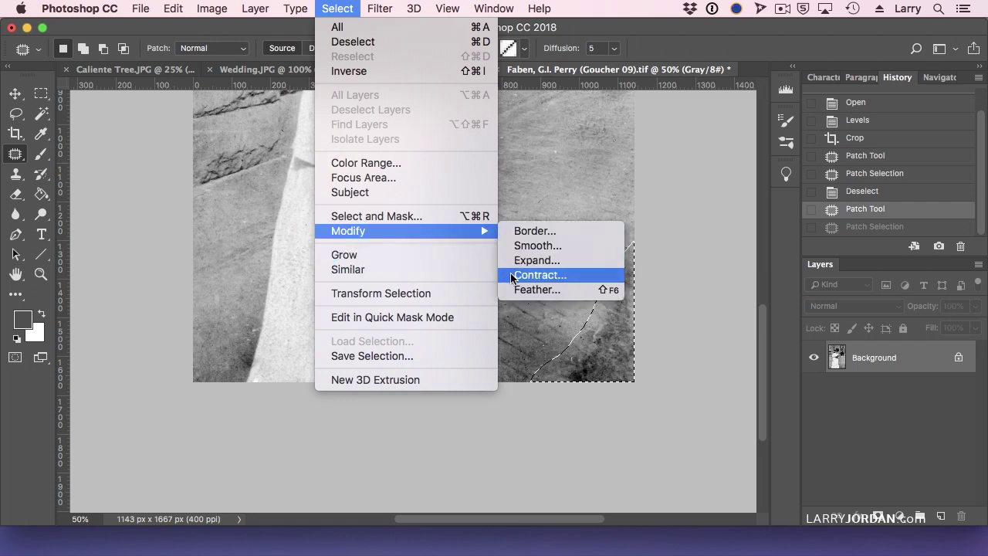
{"action": "left_click", "coordinate": [533, 287]}
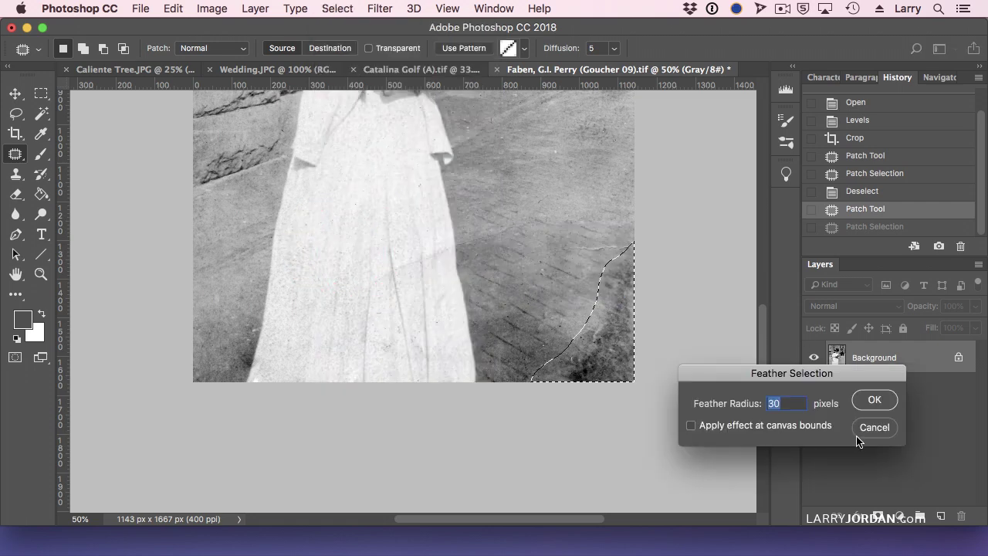
{"action": "type", "text": "14"}
{"action": "left_click", "coordinate": [877, 402]}
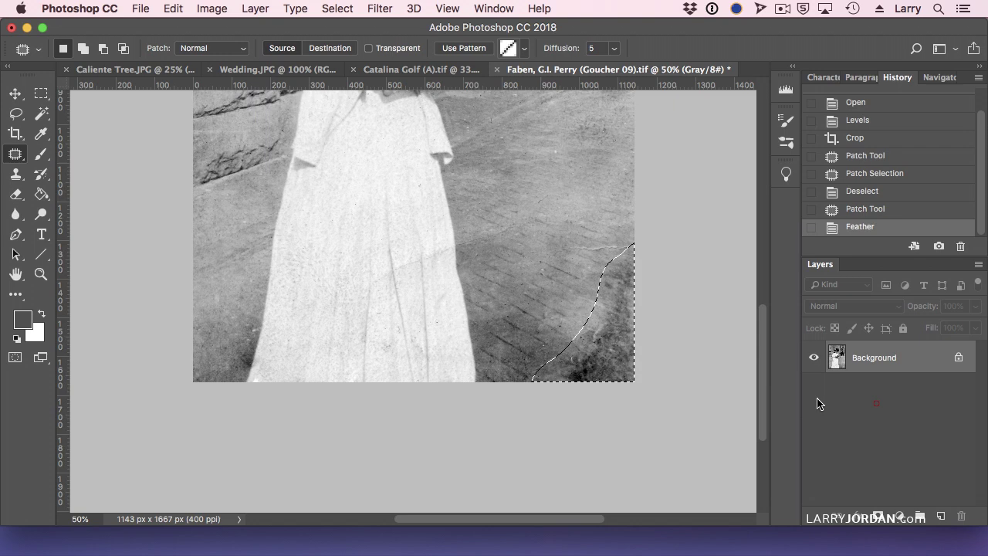
{"action": "left_click_drag", "start_coordinate": [607, 360], "coordinate": [554, 303]}
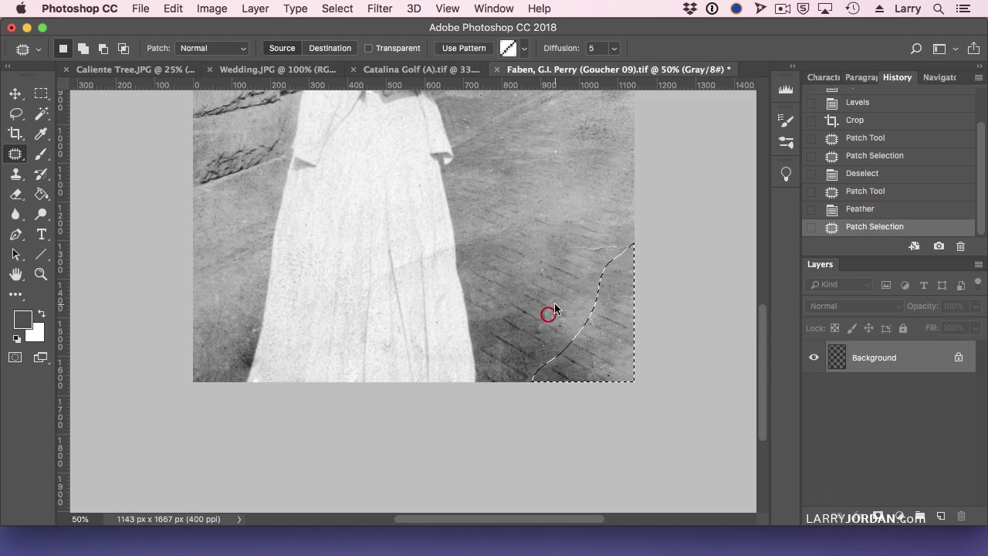
{"action": "key", "text": "super+d"}
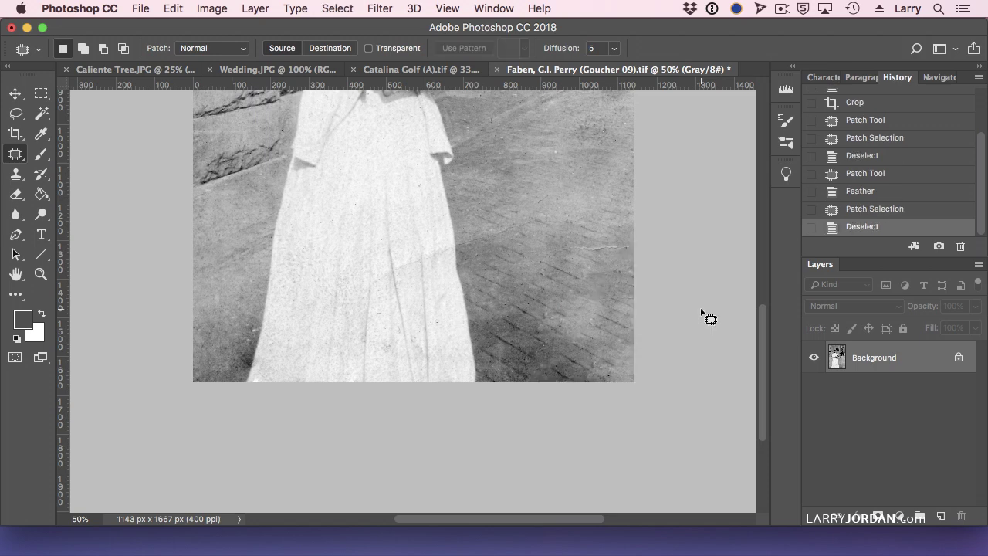